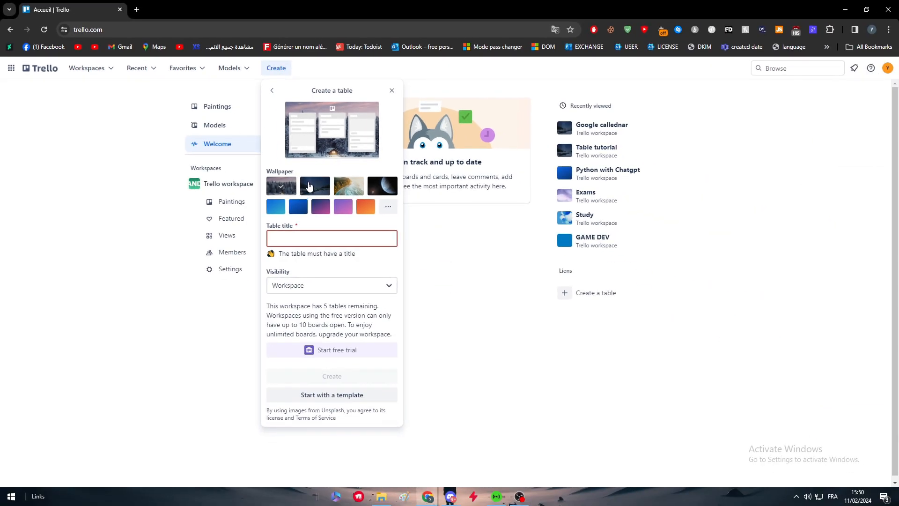
- Create a board titled "Slack integratioin" with the dark night-sky wallpaper and dismiss its initial list entry
{"action": "left_click", "coordinate": [309, 187]}
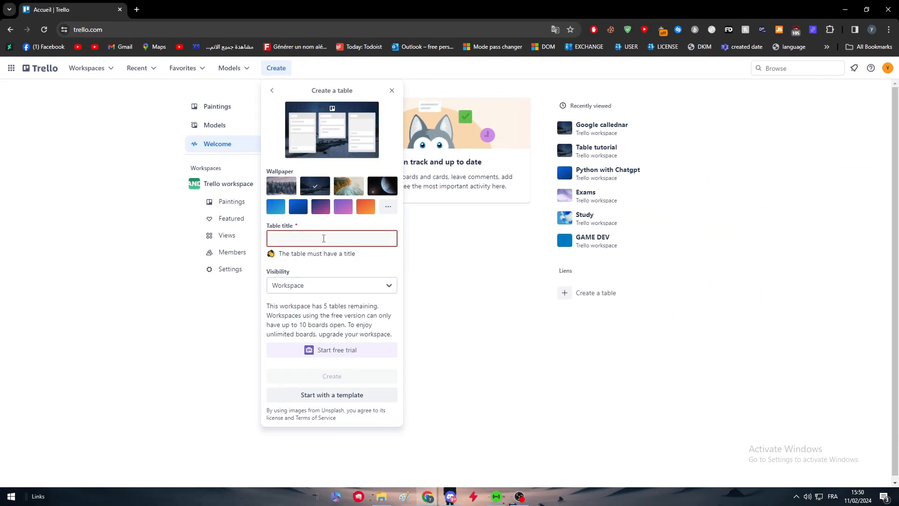
{"action": "key", "text": "shift"}
{"action": "left_click", "coordinate": [306, 235]}
{"action": "type", "text": "s"}
{"action": "key", "text": "BackSpace"}
{"action": "type", "text": "S"}
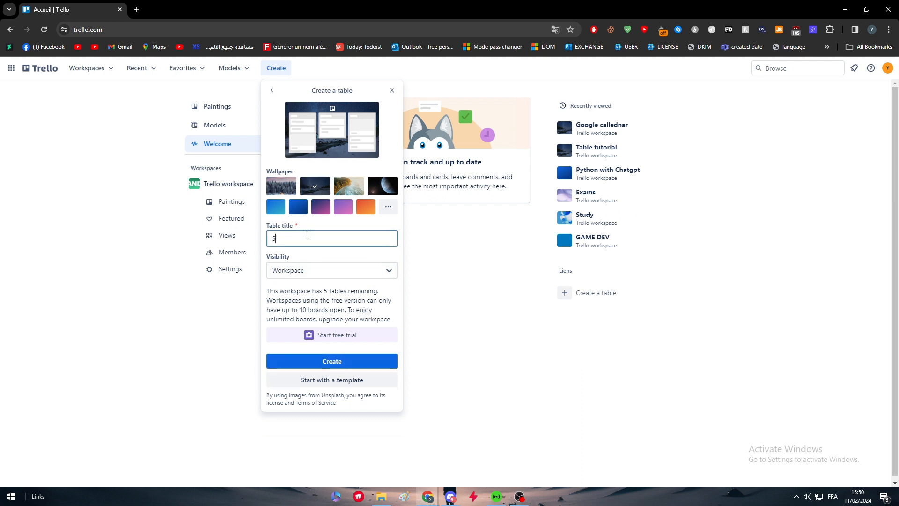
{"action": "type", "text": "lack integratioin"}
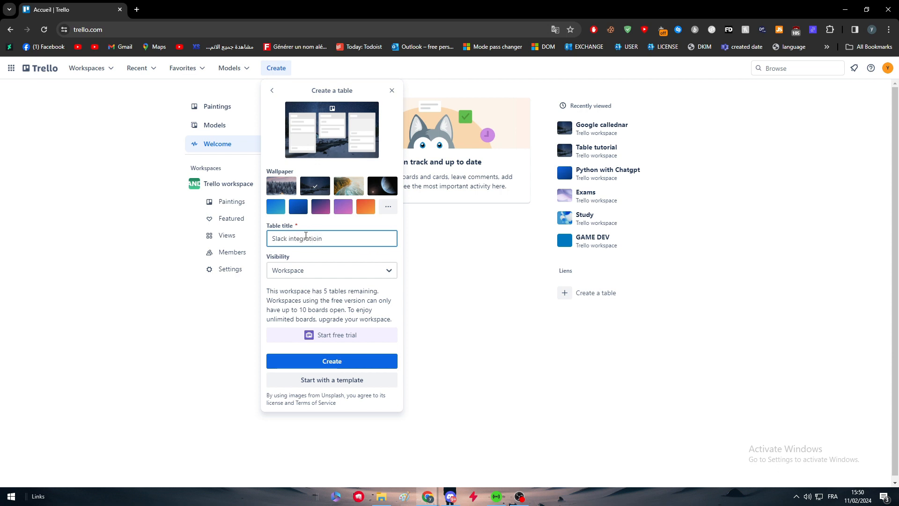
{"action": "left_click", "coordinate": [332, 361]}
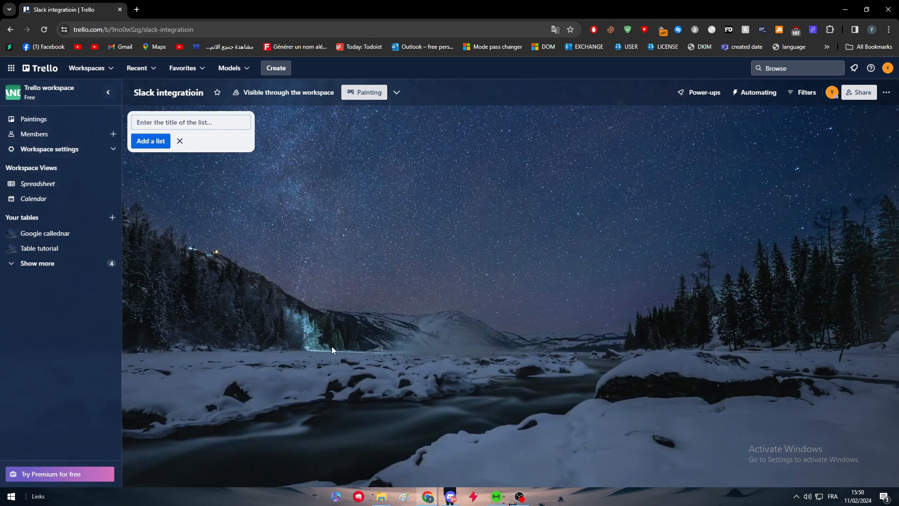
{"action": "left_click", "coordinate": [331, 347]}
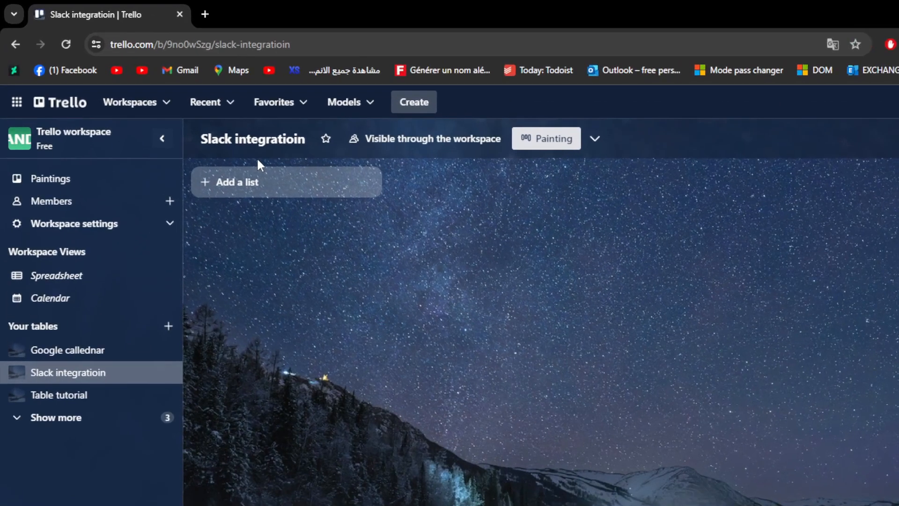
- Add a list named "Communication" to the board
{"action": "left_click", "coordinate": [161, 121]}
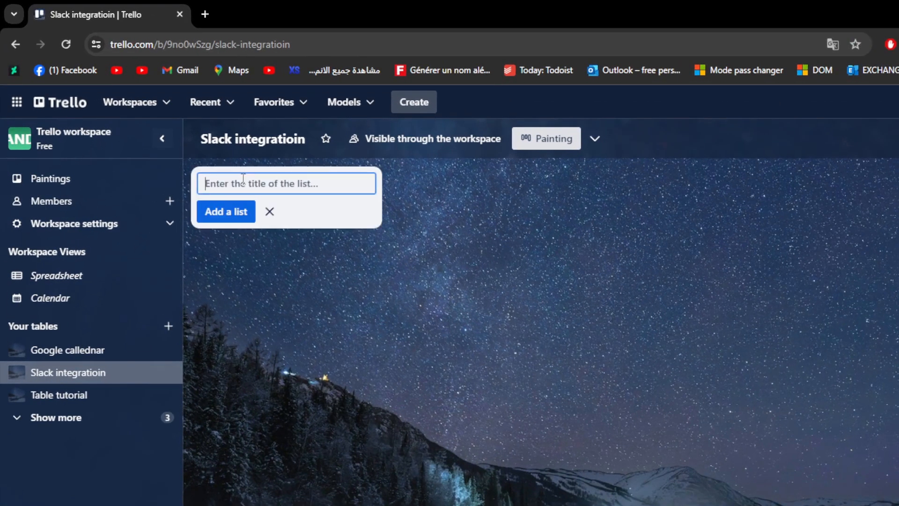
{"action": "type", "text": "Communicatio"}
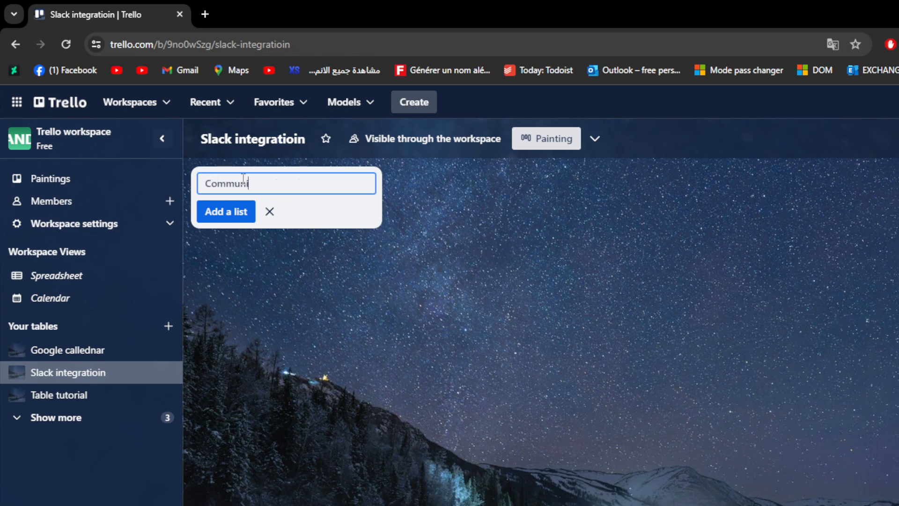
{"action": "type", "text": "n"}
{"action": "key", "text": "Return"}
{"action": "left_click", "coordinate": [254, 267]}
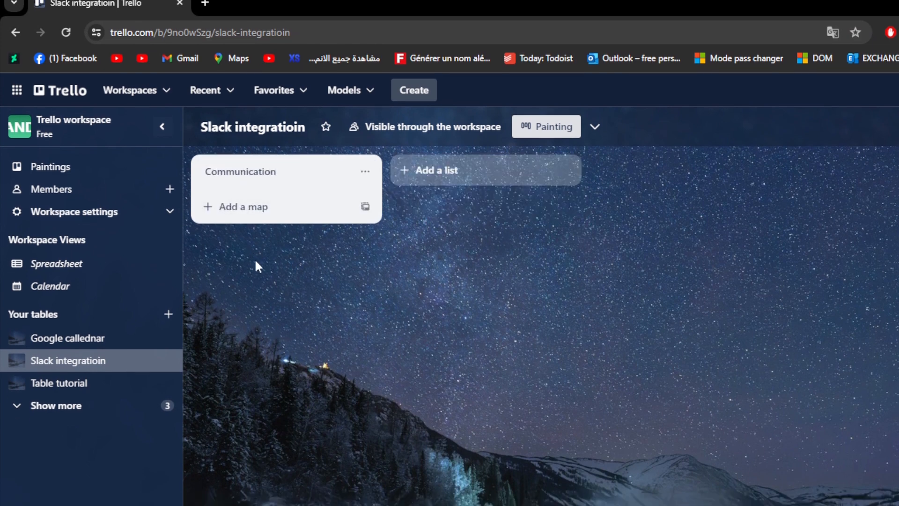
- Add a card titled "Communication For It Department" to the Communication list
{"action": "left_click", "coordinate": [241, 225]}
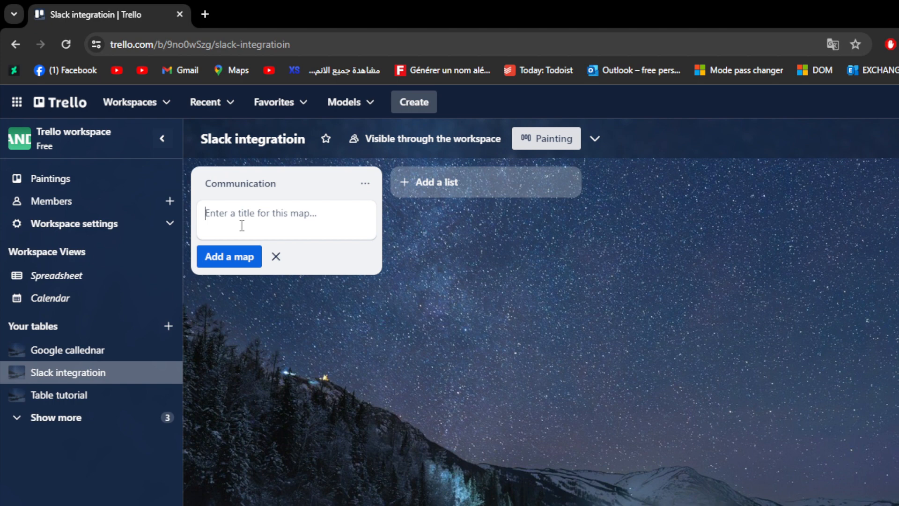
{"action": "type", "text": "Communication For"}
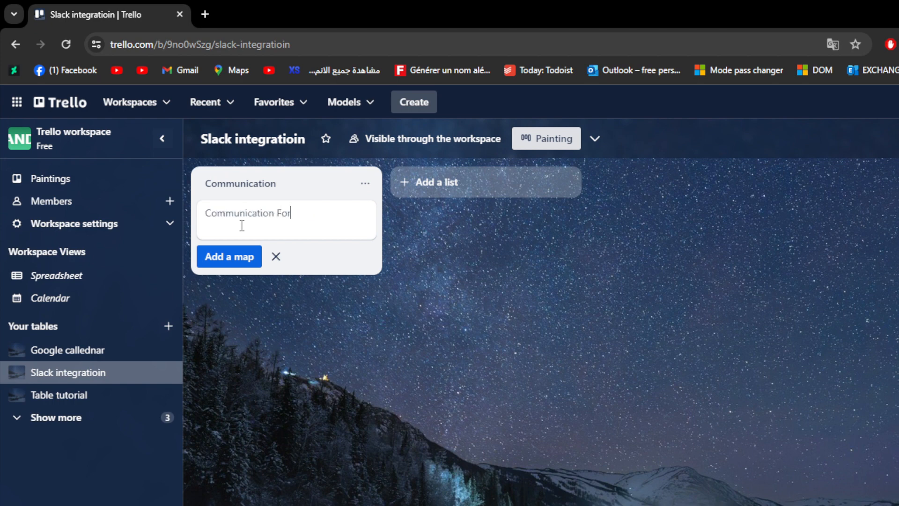
{"action": "type", "text": " It Departmen"}
{"action": "type", "text": "t"}
{"action": "key", "text": "Return"}
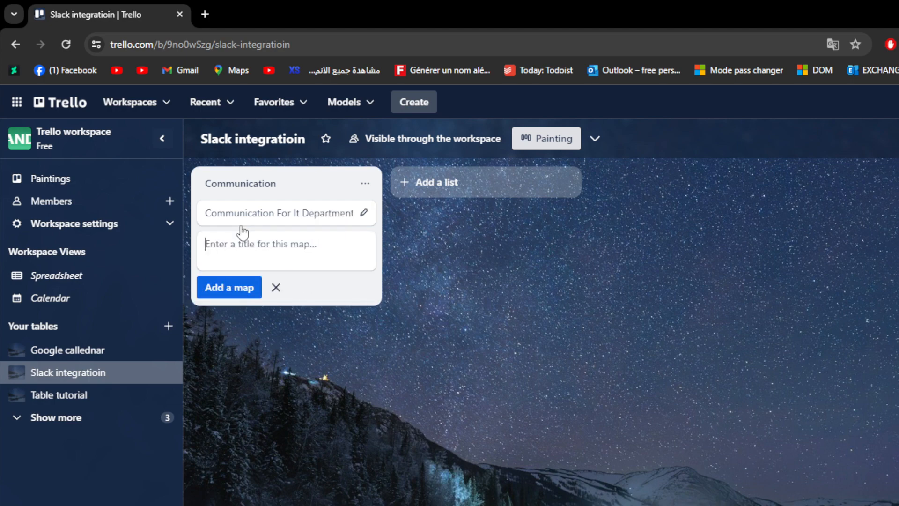
{"action": "key", "text": "Escape"}
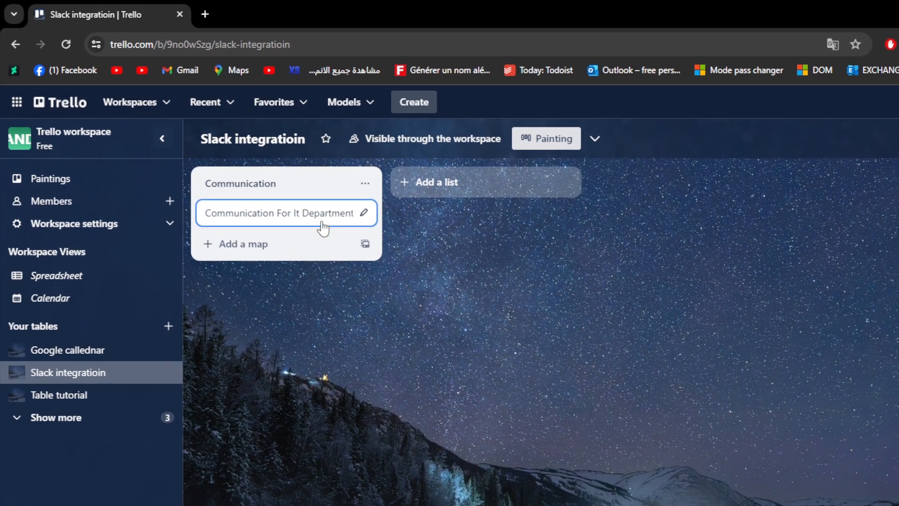
- Post the comments "eazezaeaz" and "eazeazezae" on the Communication For It Department card
{"action": "left_click", "coordinate": [322, 227]}
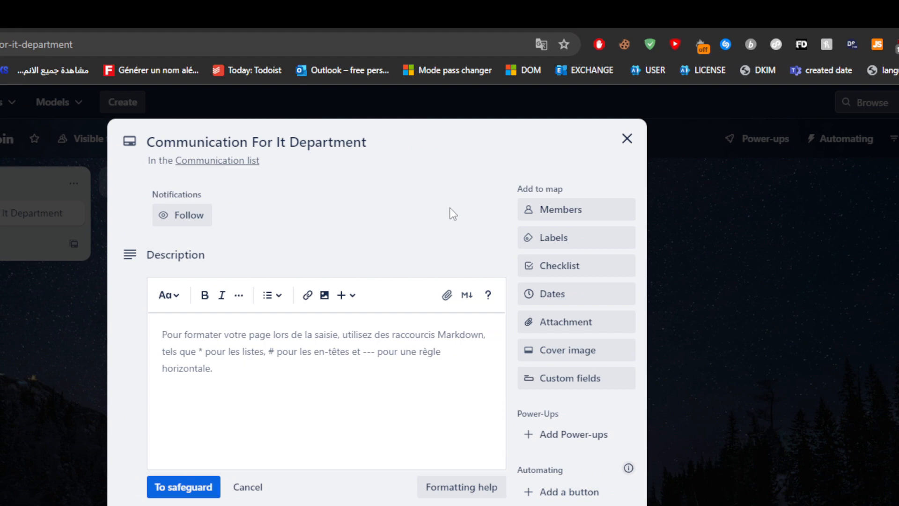
{"action": "key", "text": "Escape"}
{"action": "key", "text": "minus"}
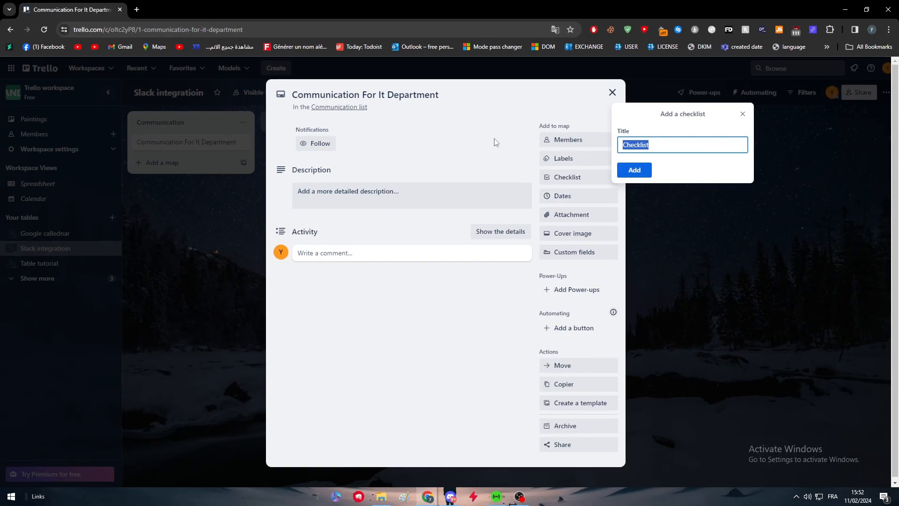
{"action": "left_click", "coordinate": [493, 138]}
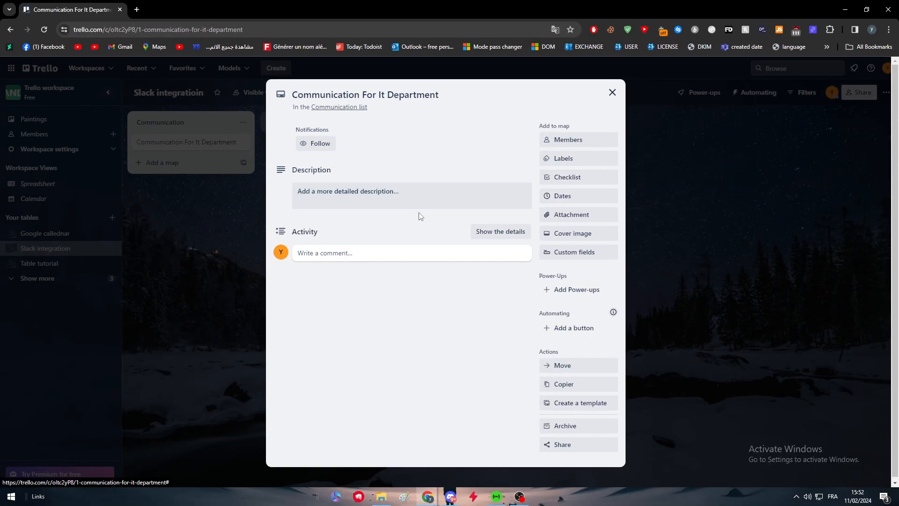
{"action": "left_click", "coordinate": [327, 253]}
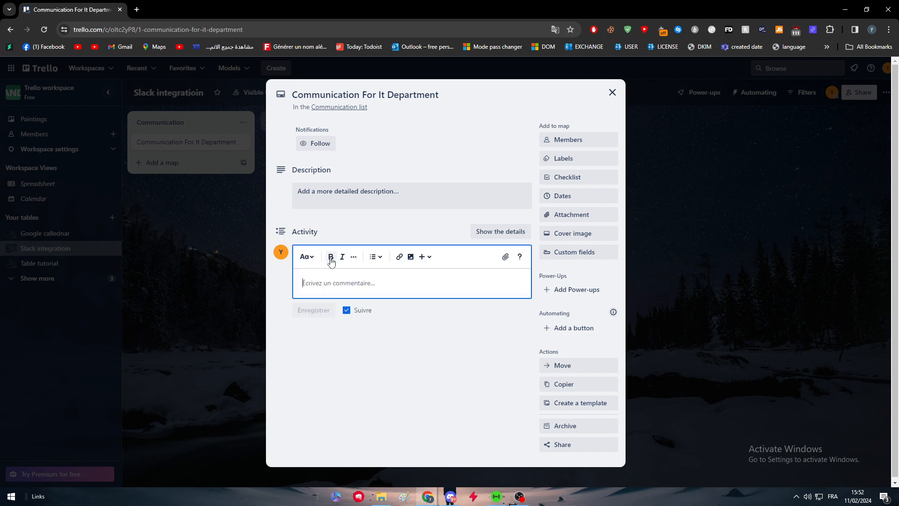
{"action": "type", "text": "eazezaeaz"}
{"action": "left_click", "coordinate": [300, 311]}
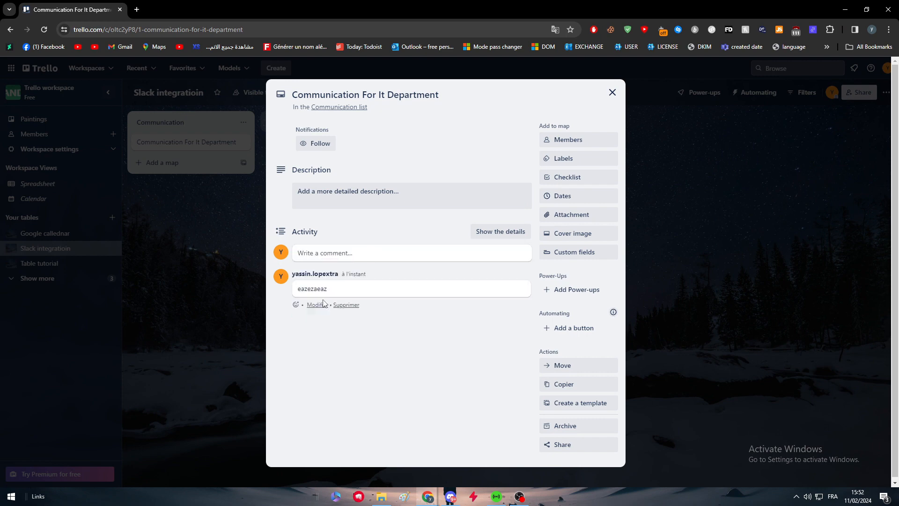
{"action": "type", "text": "eazeazezae"}
{"action": "left_click", "coordinate": [304, 310]}
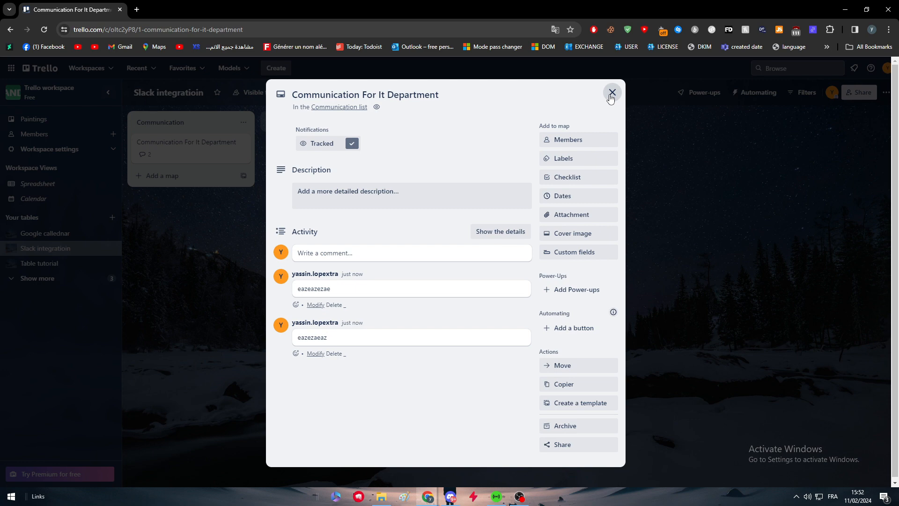
- View the image insertion options for a new comment, cancel them and close the card
{"action": "left_click", "coordinate": [332, 257]}
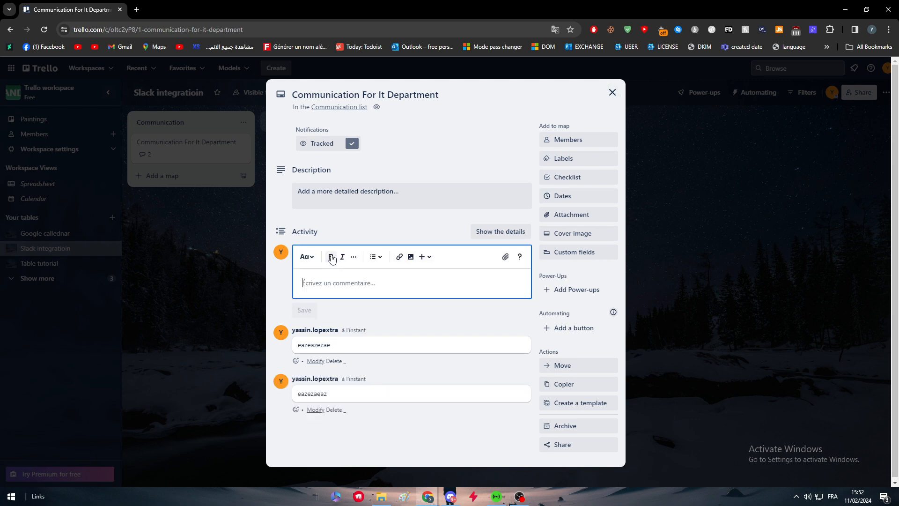
{"action": "left_click", "coordinate": [411, 257]}
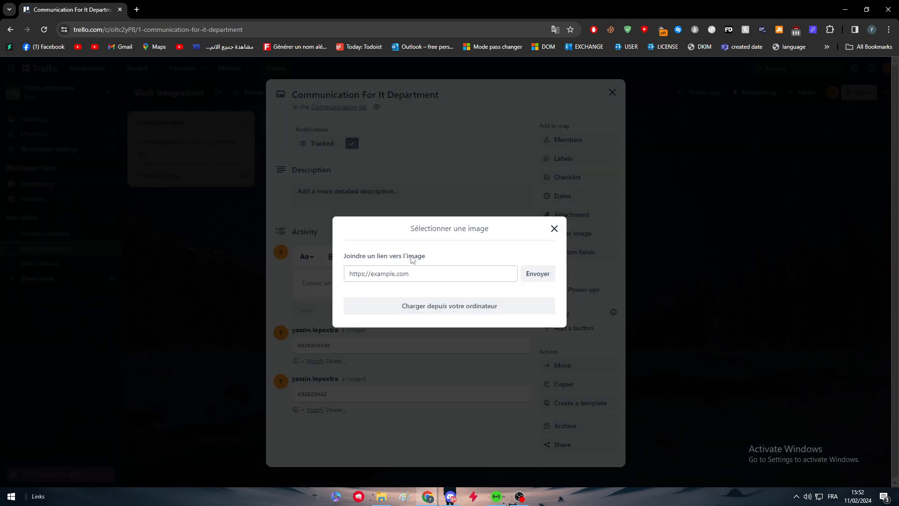
{"action": "left_click", "coordinate": [554, 228]}
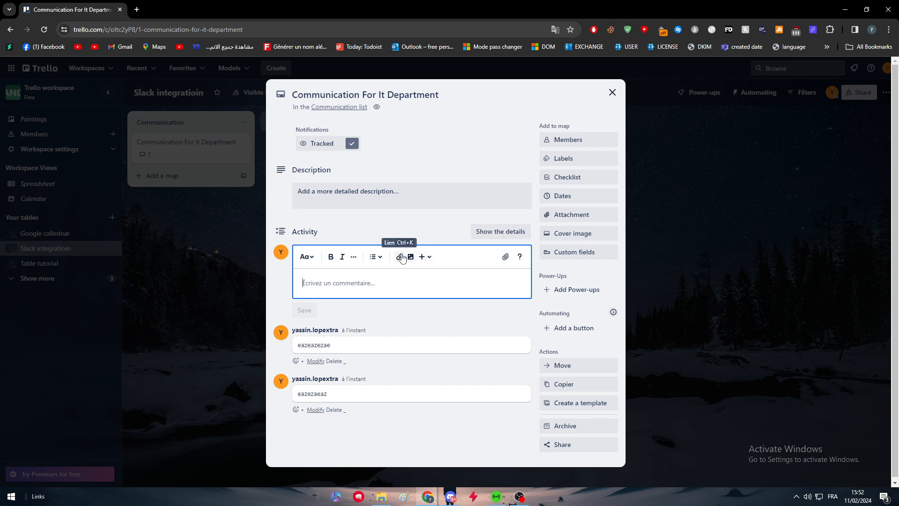
{"action": "left_click", "coordinate": [613, 92]}
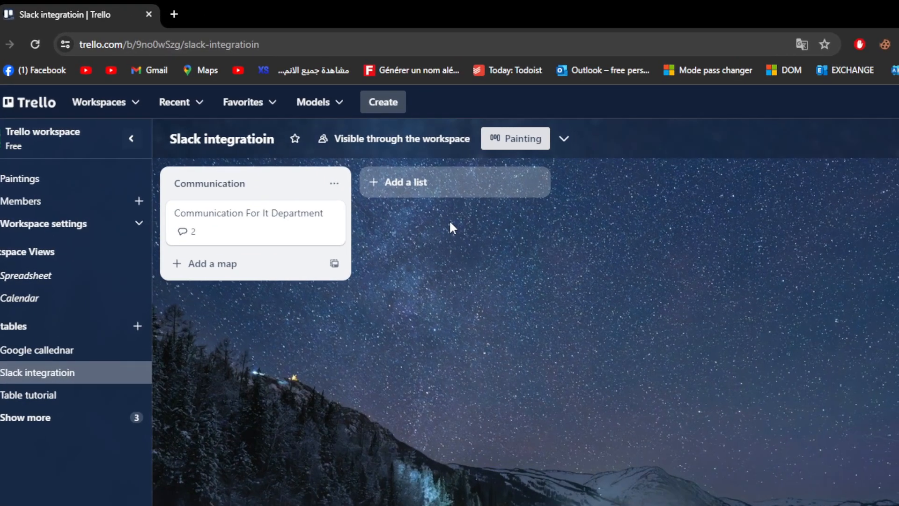
- Add a second list named "Slack" to the board
{"action": "left_click", "coordinate": [303, 126]}
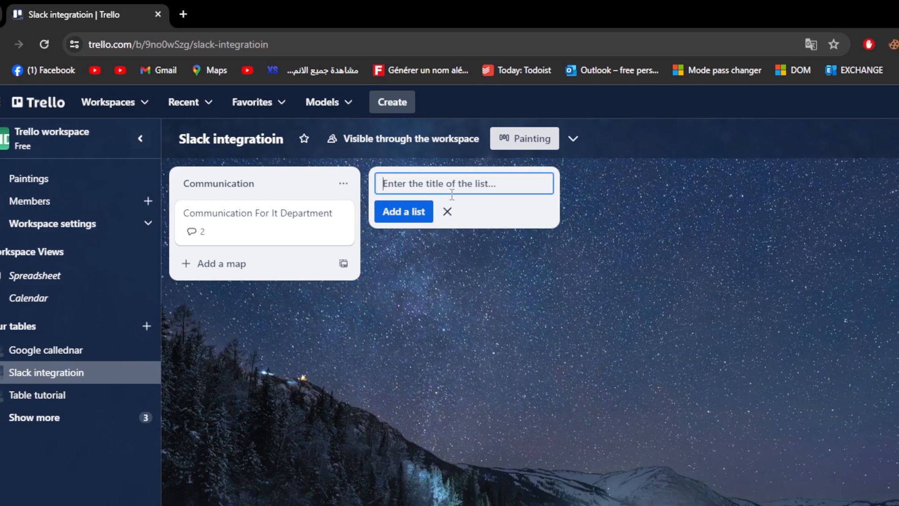
{"action": "type", "text": "Slack"}
{"action": "key", "text": "Return"}
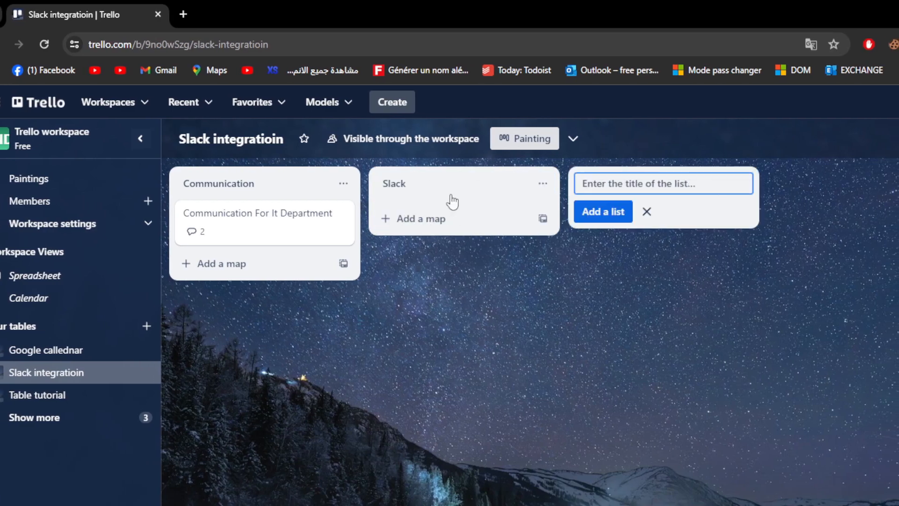
{"action": "left_click", "coordinate": [470, 264]}
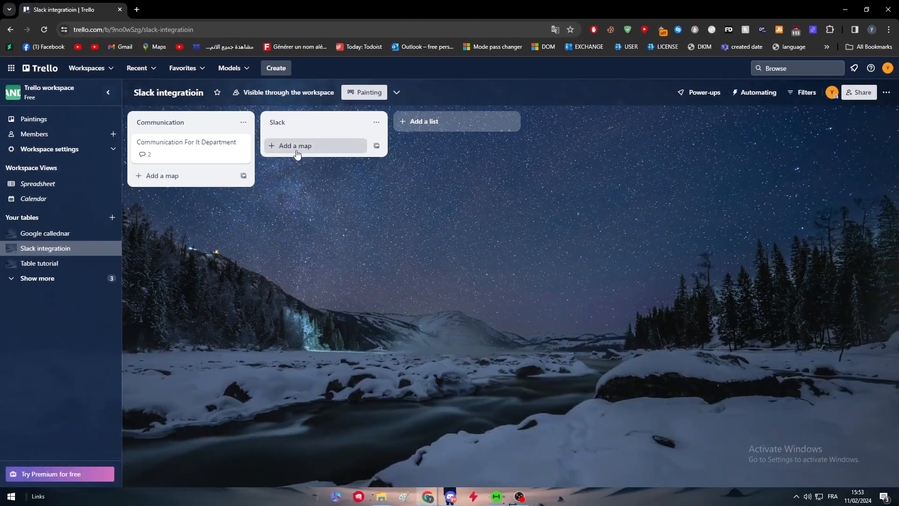
- Add a card titled "Slack communication" to the Slack list
{"action": "left_click", "coordinate": [297, 154]}
{"action": "type", "text": "Slack commun"}
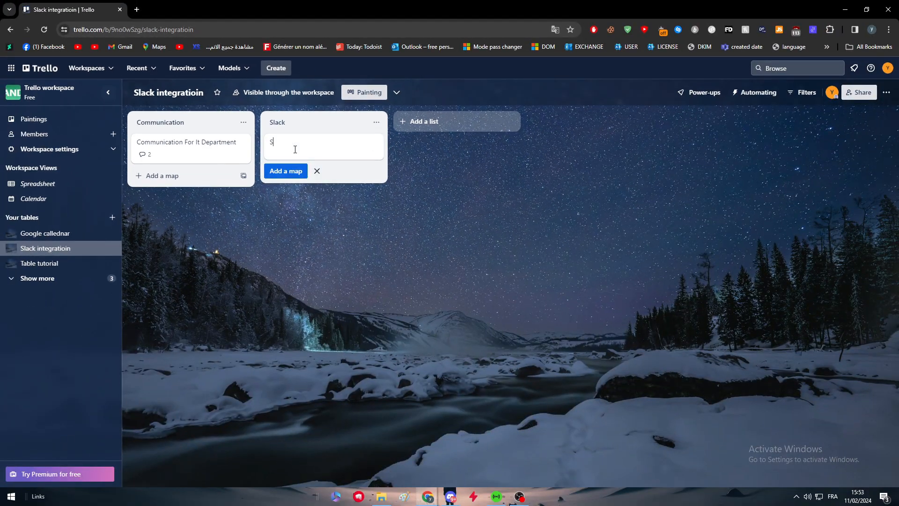
{"action": "type", "text": "ication"}
{"action": "left_click", "coordinate": [271, 171]}
{"action": "left_click", "coordinate": [262, 159]}
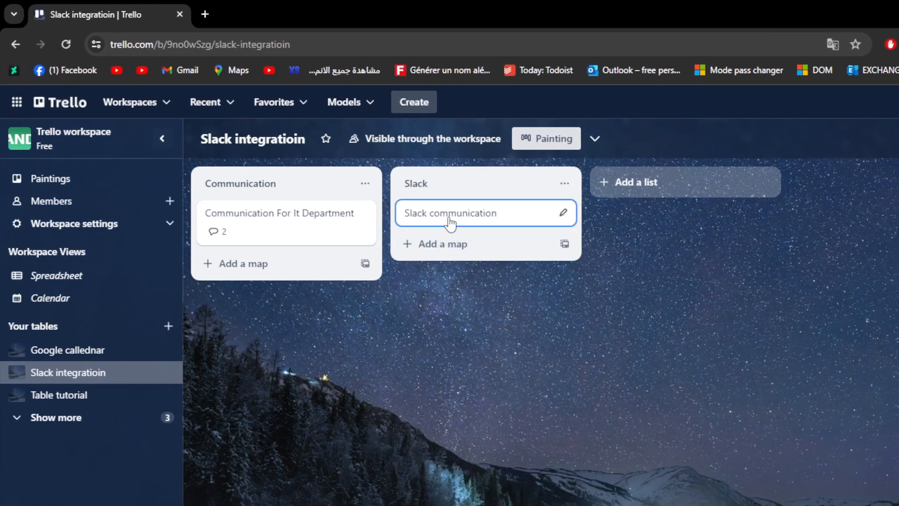
- Open the Slack communication card and go from it to the Power-Ups directory
{"action": "left_click", "coordinate": [300, 146]}
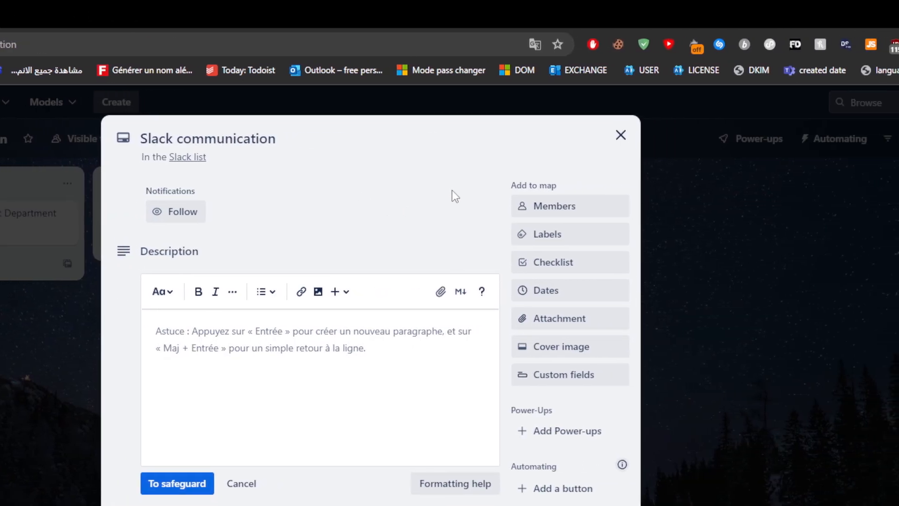
{"action": "key", "text": "-"}
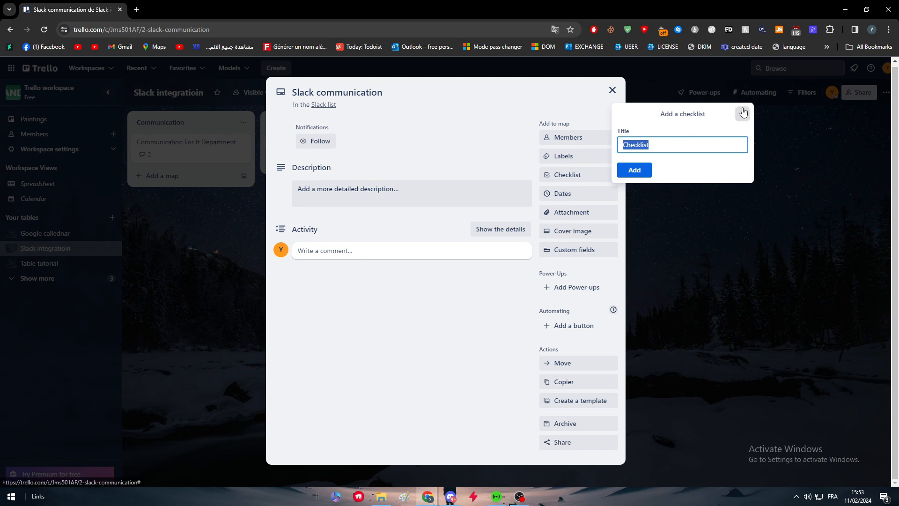
{"action": "left_click", "coordinate": [755, 137]}
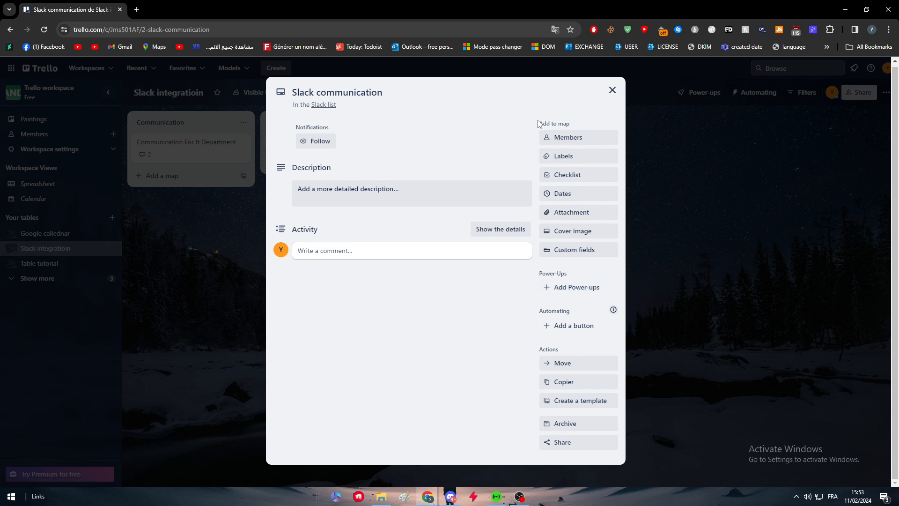
{"action": "left_click_drag", "start_coordinate": [539, 123], "coordinate": [588, 131]}
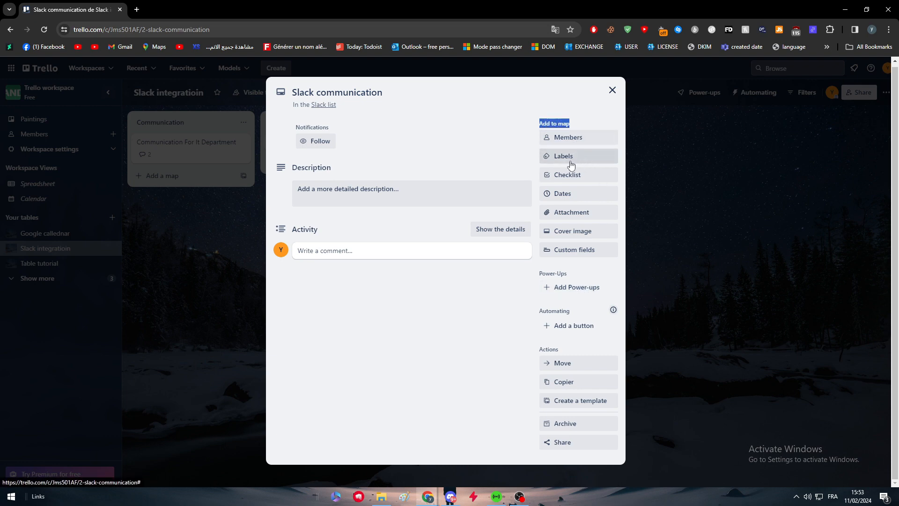
{"action": "left_click", "coordinate": [564, 291]}
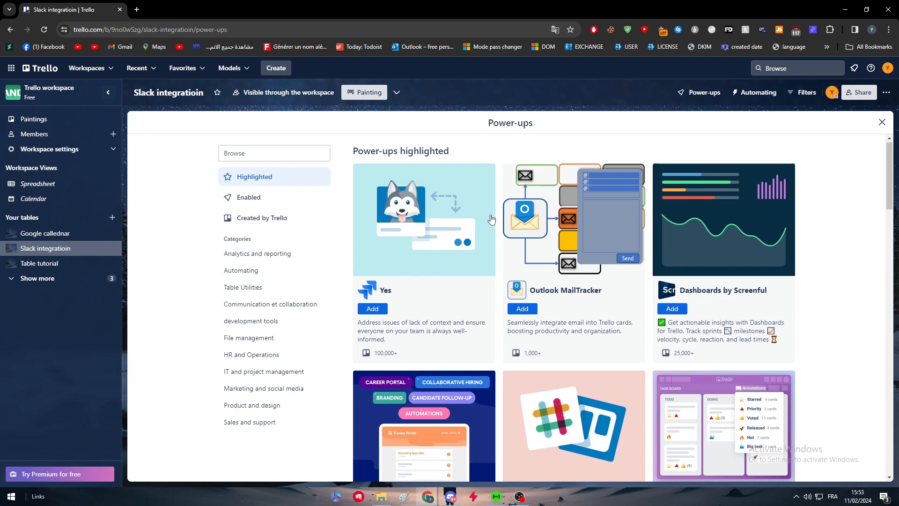
- Search the Power-Ups directory for "slack"
{"action": "scroll", "coordinate": [489, 220], "scroll_direction": "down", "scroll_amount": 4}
{"action": "scroll", "coordinate": [489, 223], "scroll_direction": "down", "scroll_amount": 3}
{"action": "scroll", "coordinate": [468, 196], "scroll_direction": "up", "scroll_amount": 7}
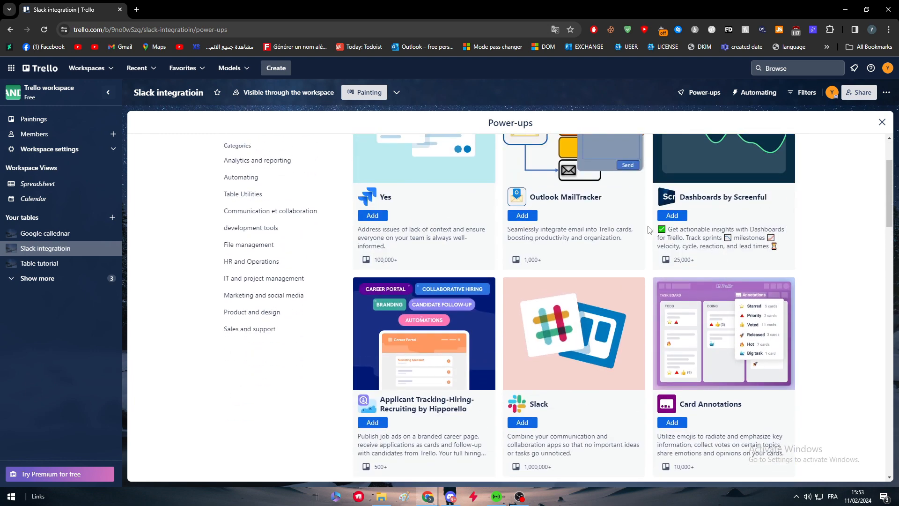
{"action": "left_click", "coordinate": [262, 154]}
{"action": "type", "text": "slack"}
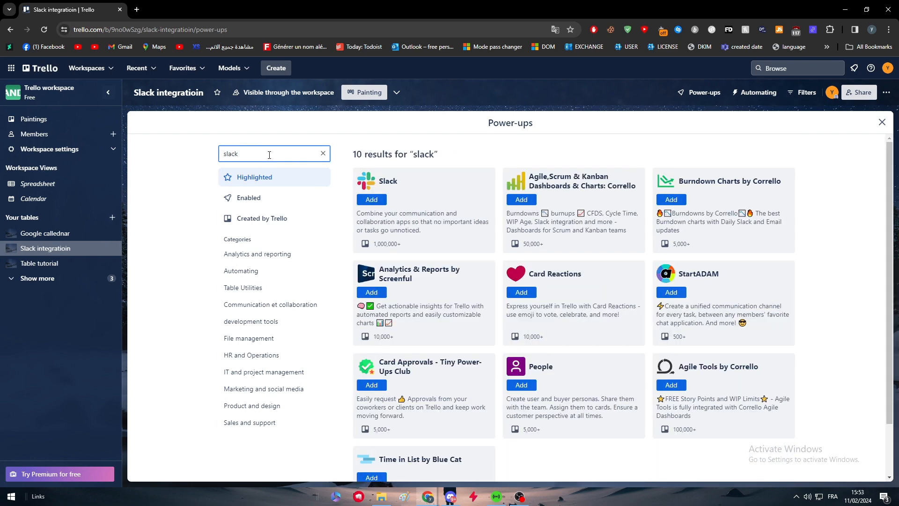
- Clear the Power-Ups search and look through the highlighted Power-Ups
{"action": "double_click", "coordinate": [271, 156]}
{"action": "key", "text": "BackSpace"}
{"action": "scroll", "coordinate": [562, 305], "scroll_direction": "down", "scroll_amount": 5}
{"action": "scroll", "coordinate": [608, 305], "scroll_direction": "up", "scroll_amount": 5}
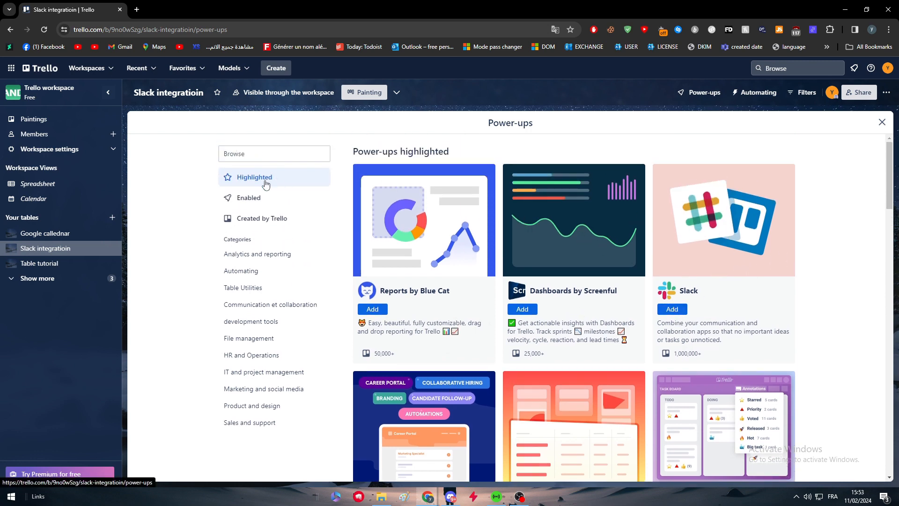
- Browse the Highlighted category of the Power-Ups directory for the Slack Power-Up
{"action": "left_click", "coordinate": [252, 190]}
{"action": "left_click", "coordinate": [253, 179]}
{"action": "scroll", "coordinate": [589, 283], "scroll_direction": "down", "scroll_amount": 4}
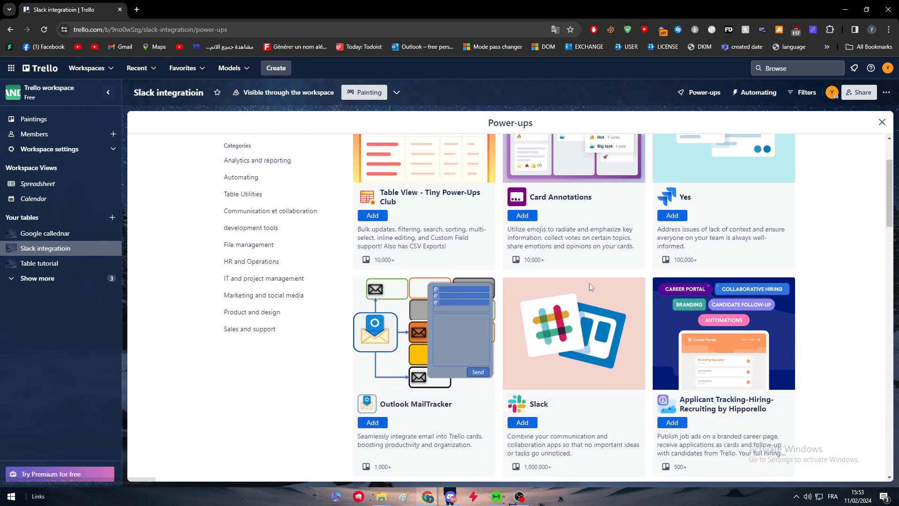
{"action": "scroll", "coordinate": [555, 304], "scroll_direction": "up", "scroll_amount": 5}
{"action": "left_click", "coordinate": [253, 177]}
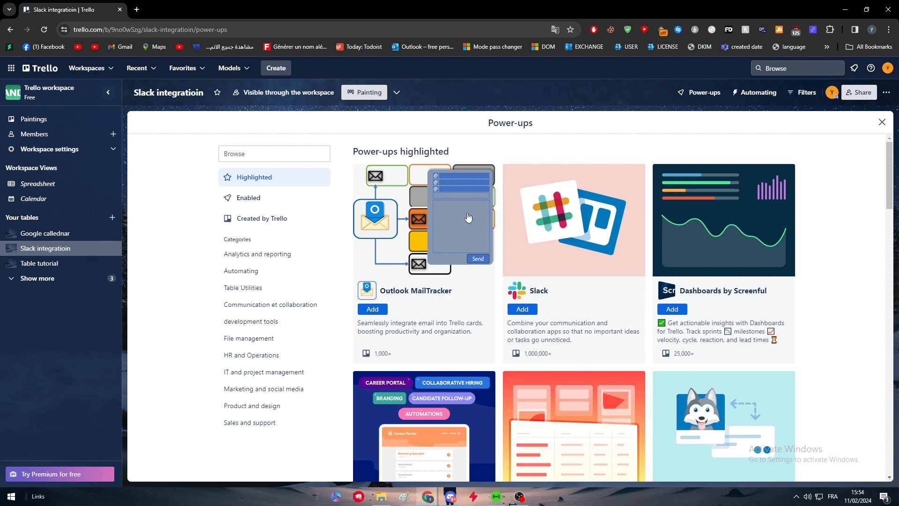
{"action": "left_click", "coordinate": [270, 158]}
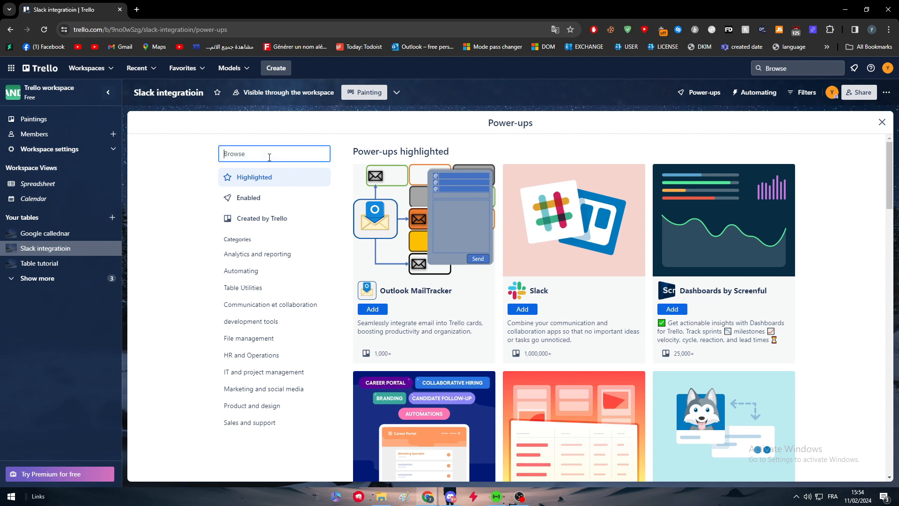
{"action": "left_click", "coordinate": [260, 123]}
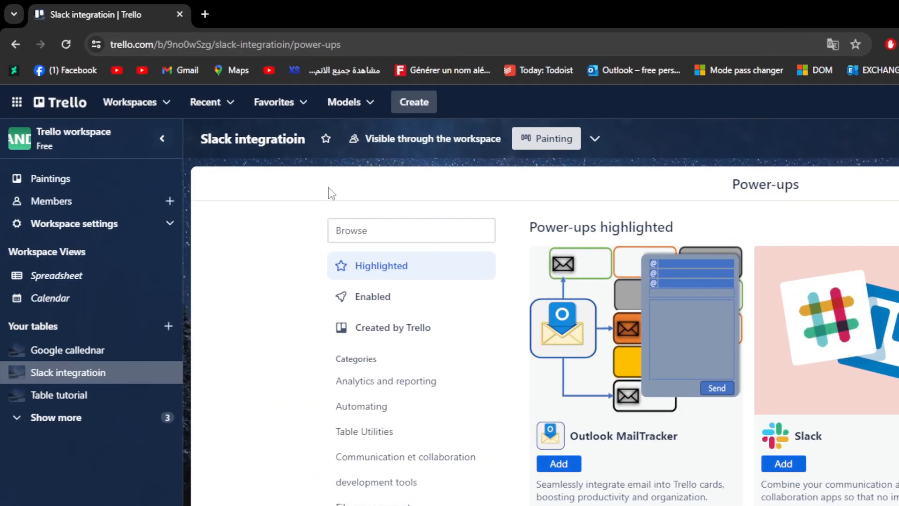
- Search the Power-Ups directory for "slack" and open the Slack Power-Up's page
{"action": "left_click", "coordinate": [373, 232]}
{"action": "type", "text": "slack"}
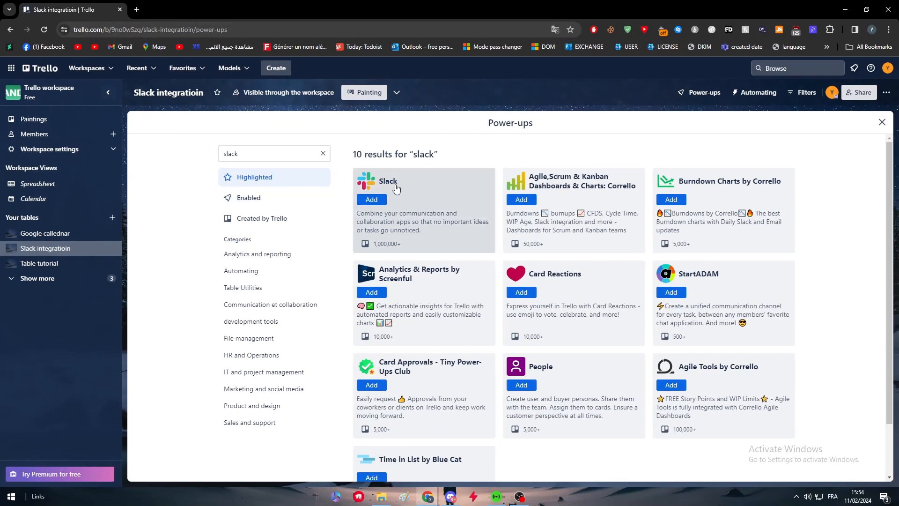
{"action": "left_click", "coordinate": [394, 188]}
- Read the Slack Power-Up's description and look over its example images of card actions, board notifications and channel alerts
{"action": "scroll", "coordinate": [520, 208], "scroll_direction": "down", "scroll_amount": 2}
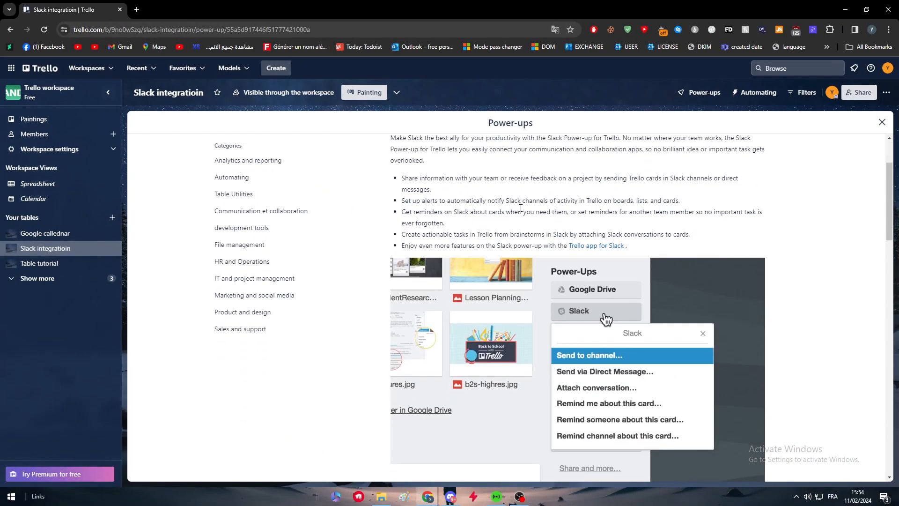
{"action": "scroll", "coordinate": [574, 184], "scroll_direction": "down", "scroll_amount": 8}
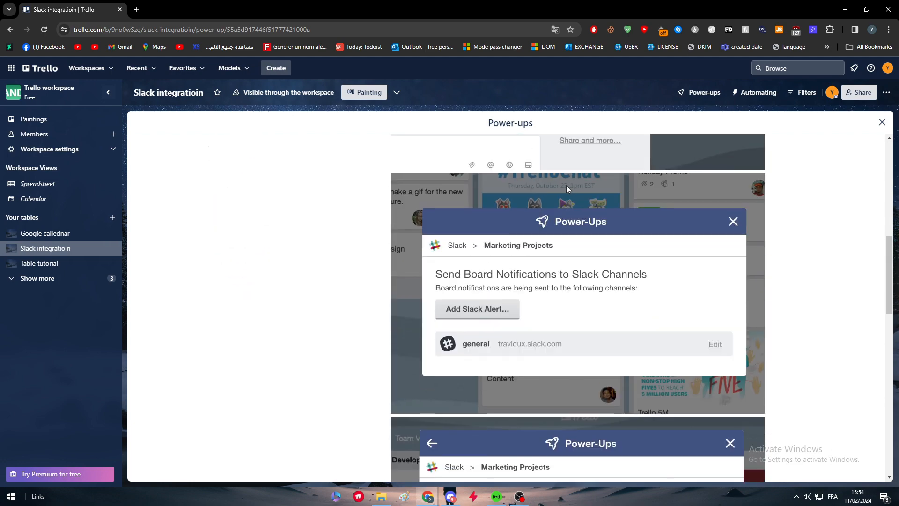
{"action": "scroll", "coordinate": [610, 298], "scroll_direction": "down", "scroll_amount": 7}
{"action": "scroll", "coordinate": [679, 287], "scroll_direction": "up", "scroll_amount": 5}
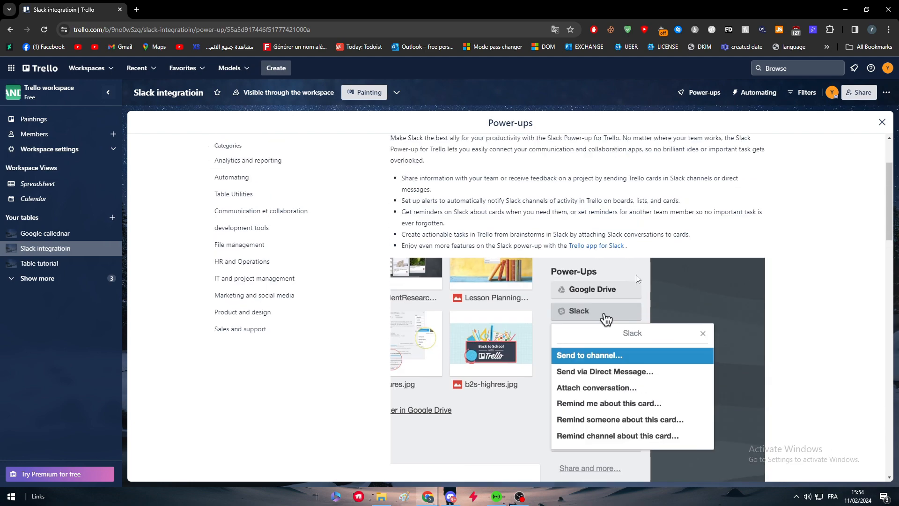
{"action": "scroll", "coordinate": [472, 243], "scroll_direction": "up", "scroll_amount": 2}
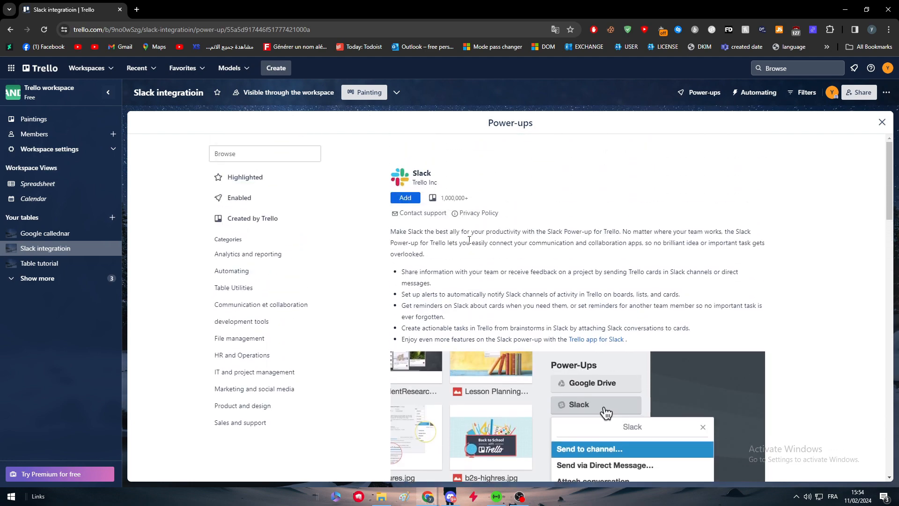
{"action": "left_click_drag", "start_coordinate": [524, 289], "coordinate": [527, 294]}
{"action": "left_click", "coordinate": [559, 296]}
{"action": "scroll", "coordinate": [600, 297], "scroll_direction": "down", "scroll_amount": 7}
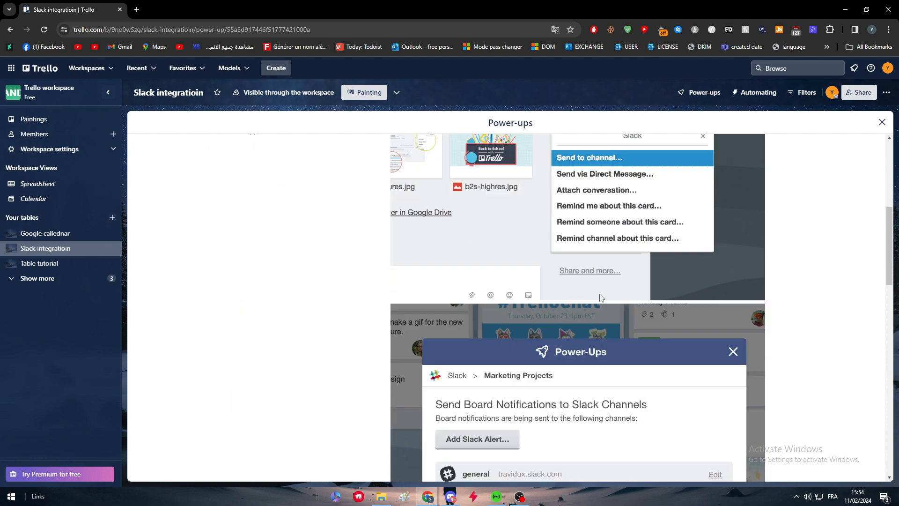
{"action": "left_click_drag", "start_coordinate": [889, 266], "coordinate": [860, 385]}
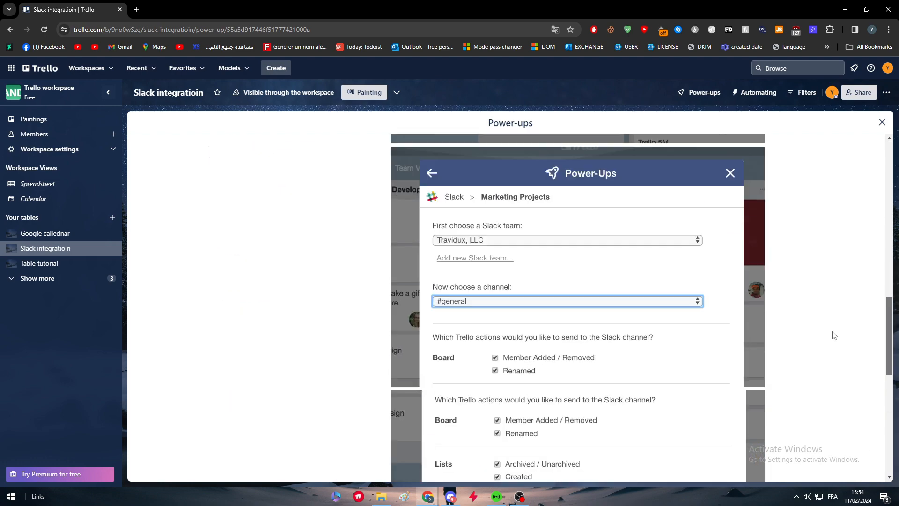
{"action": "scroll", "coordinate": [833, 182], "scroll_direction": "up", "scroll_amount": 15}
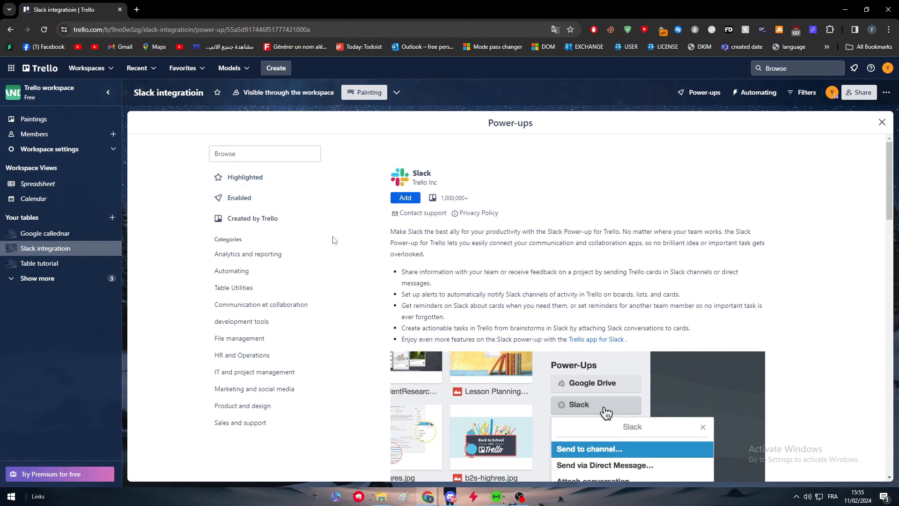
- Add the Slack Power-Up to the board and open it from the enabled Power-Ups
{"action": "left_click", "coordinate": [406, 198]}
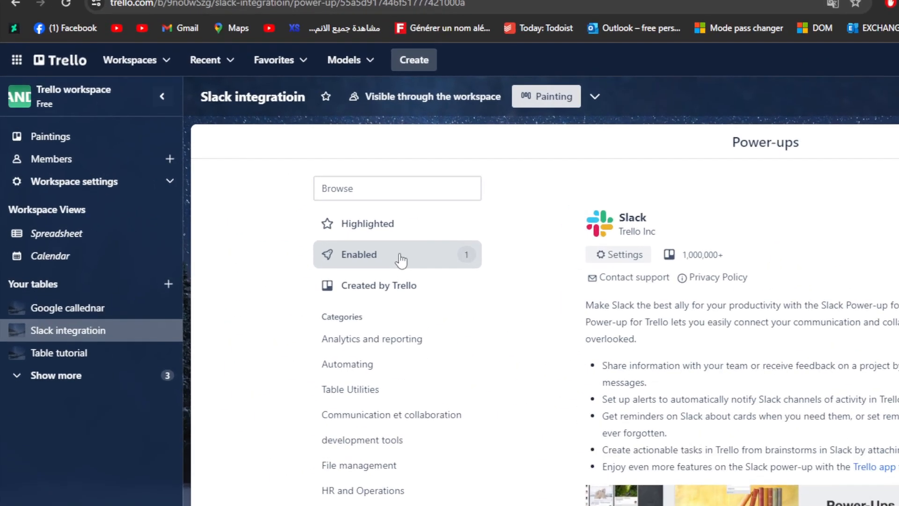
{"action": "left_click", "coordinate": [265, 200]}
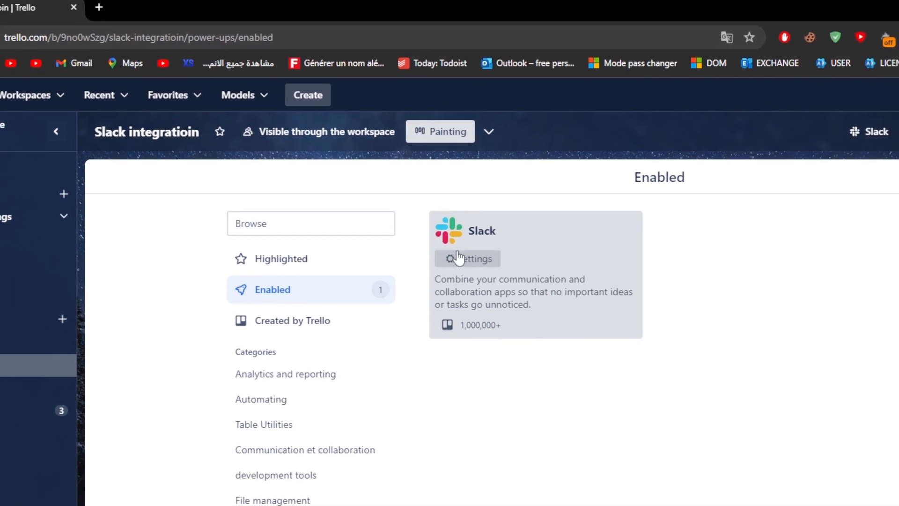
{"action": "left_click", "coordinate": [575, 223]}
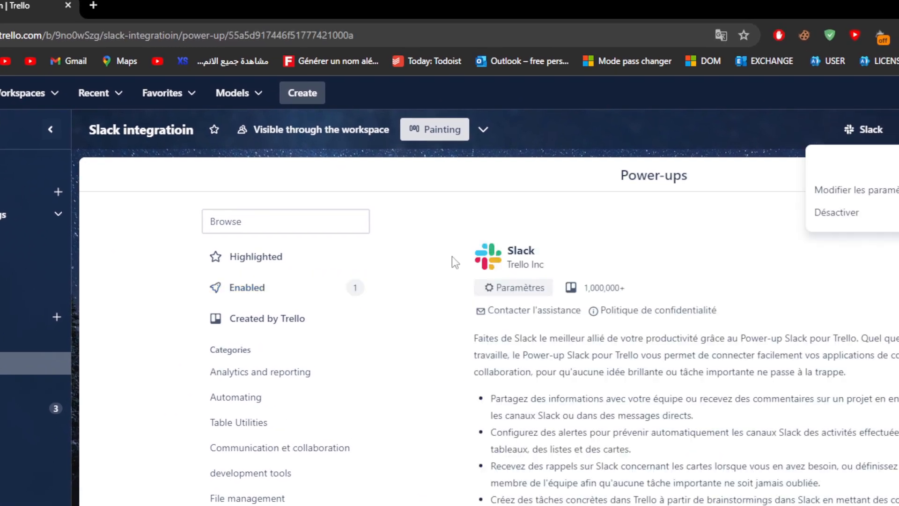
- View the Slack Power-Up's settings options, dismiss them and close the Power-Ups directory to return to the board
{"action": "left_click", "coordinate": [487, 287]}
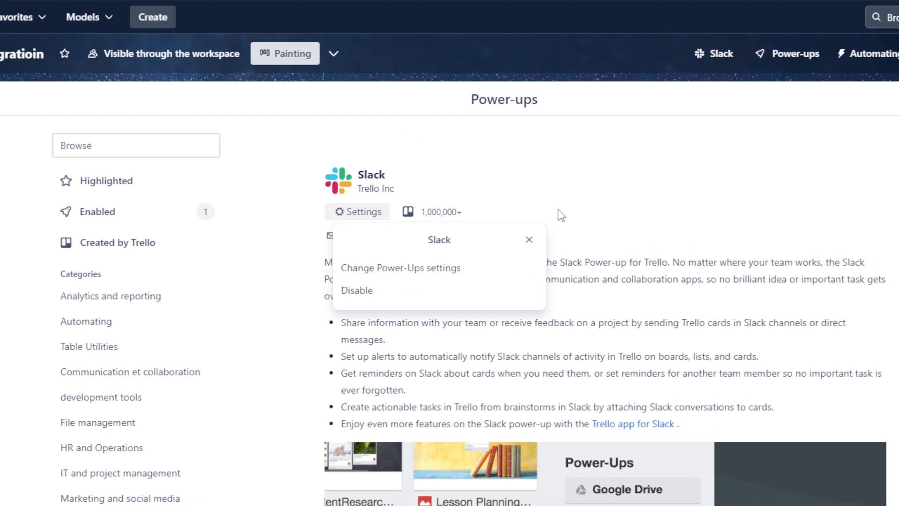
{"action": "left_click", "coordinate": [720, 208]}
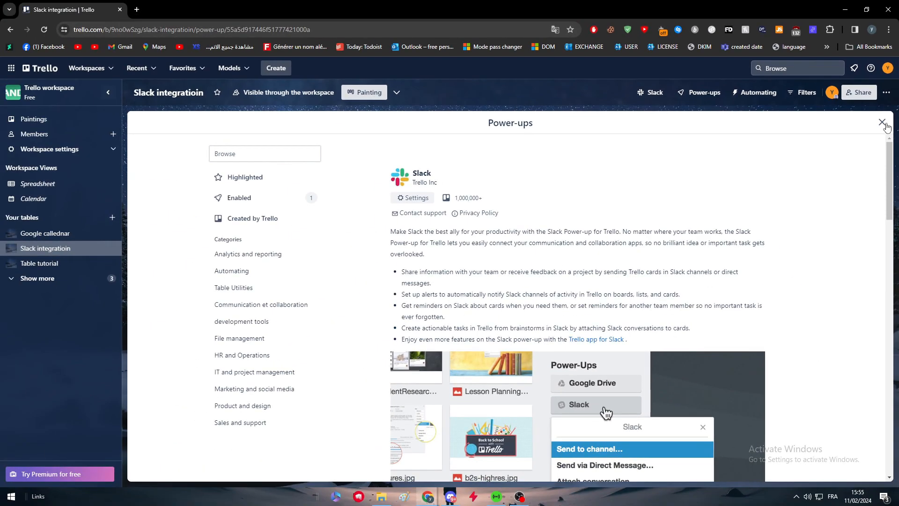
{"action": "left_click", "coordinate": [883, 123]}
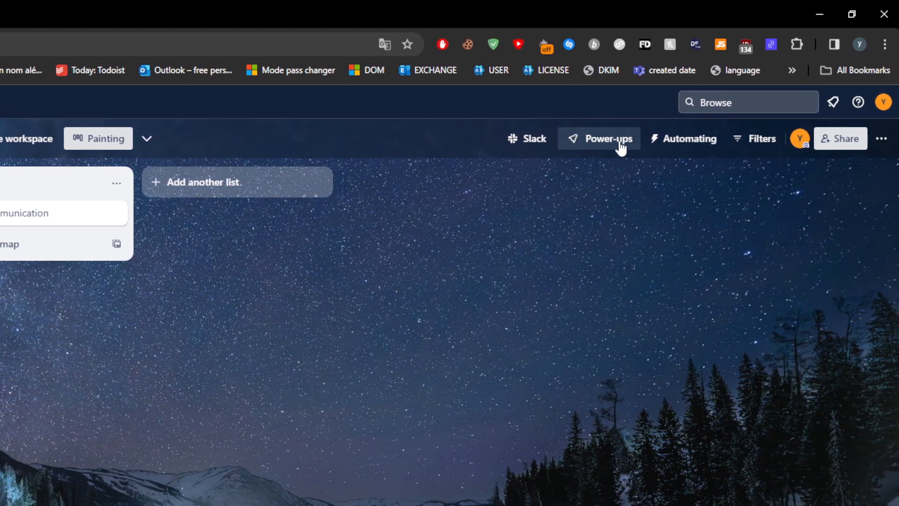
- Open the board's Slack notification settings and try to translate them into English
{"action": "left_click", "coordinate": [523, 148]}
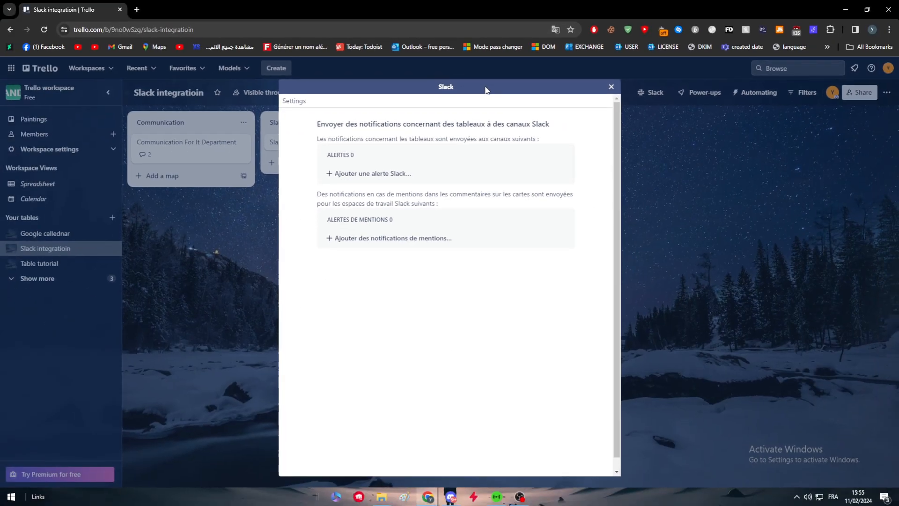
{"action": "right_click", "coordinate": [318, 124]}
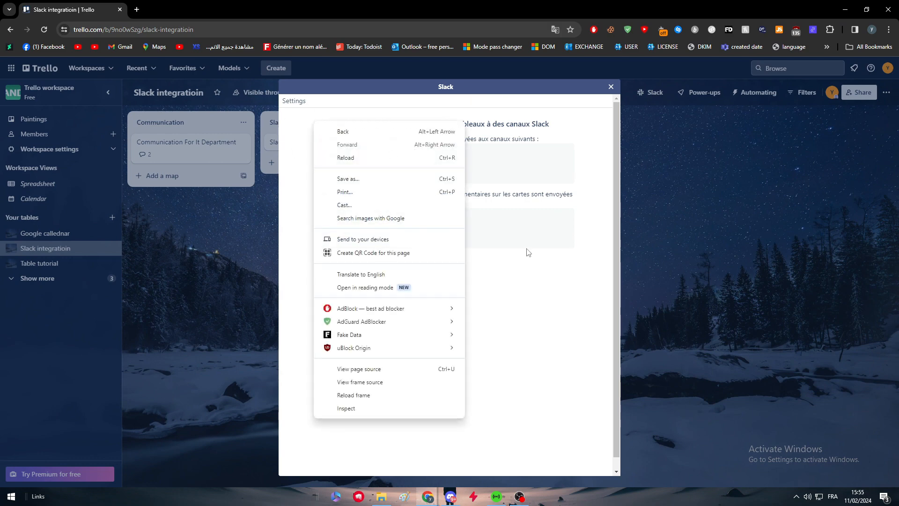
{"action": "left_click", "coordinate": [394, 277]}
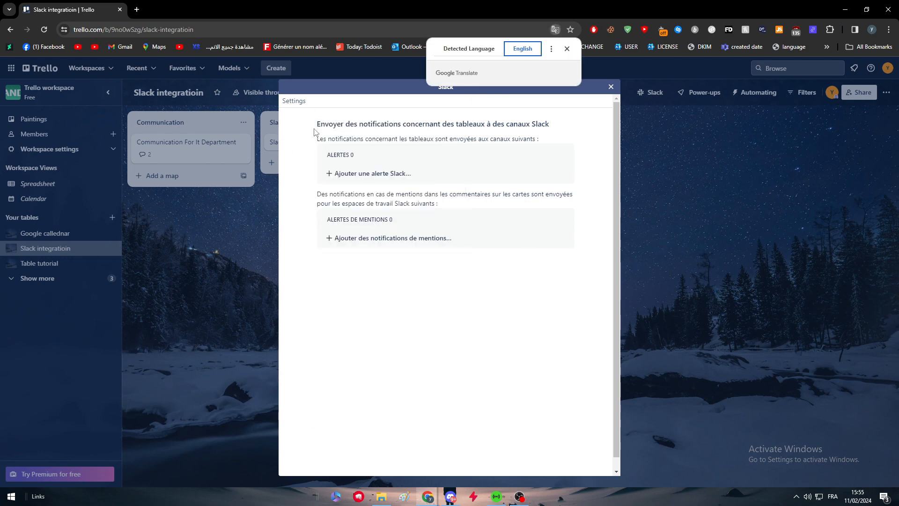
{"action": "left_click_drag", "start_coordinate": [316, 119], "coordinate": [435, 139]}
{"action": "left_click", "coordinate": [420, 140]}
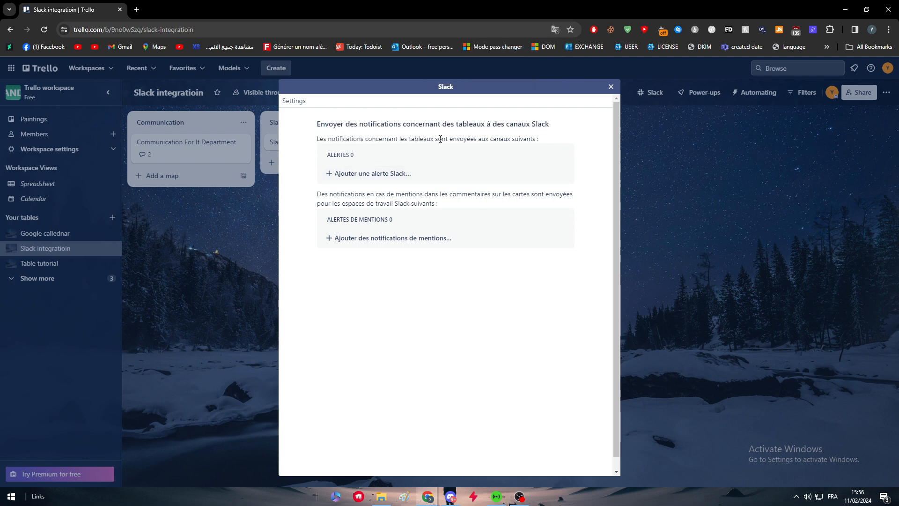
- Start adding a Slack alert with a new Slack workspace connection, and go to Slack's page for finding existing workspaces
{"action": "left_click", "coordinate": [371, 174]}
{"action": "left_click", "coordinate": [343, 160]}
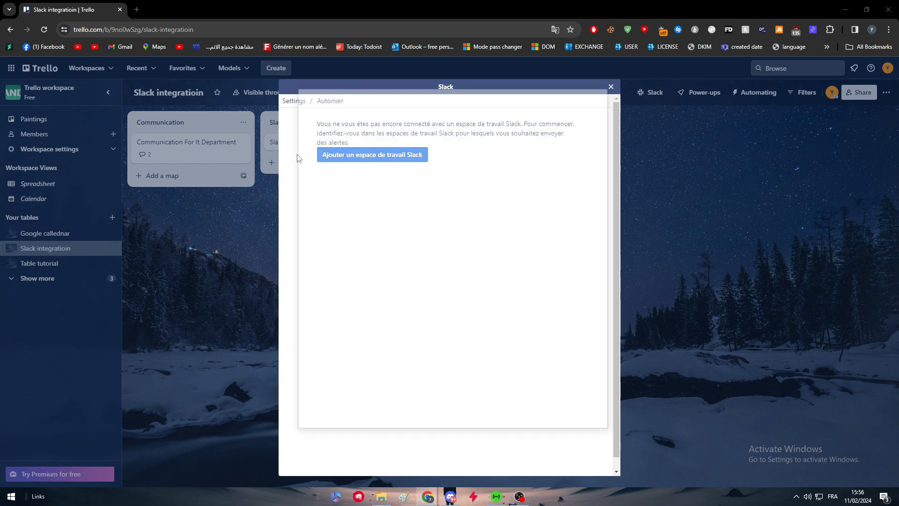
{"action": "left_click_drag", "start_coordinate": [375, 124], "coordinate": [382, 116]}
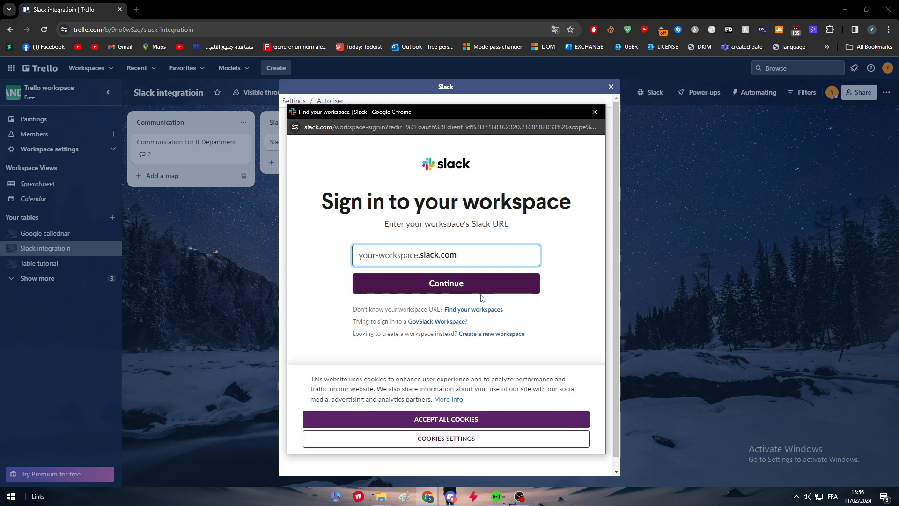
{"action": "left_click", "coordinate": [483, 311]}
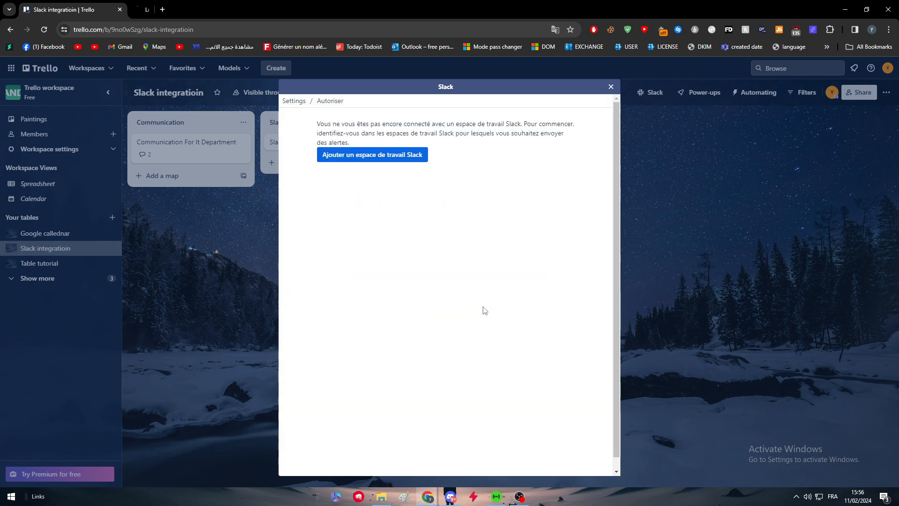
{"action": "left_click", "coordinate": [190, 10]}
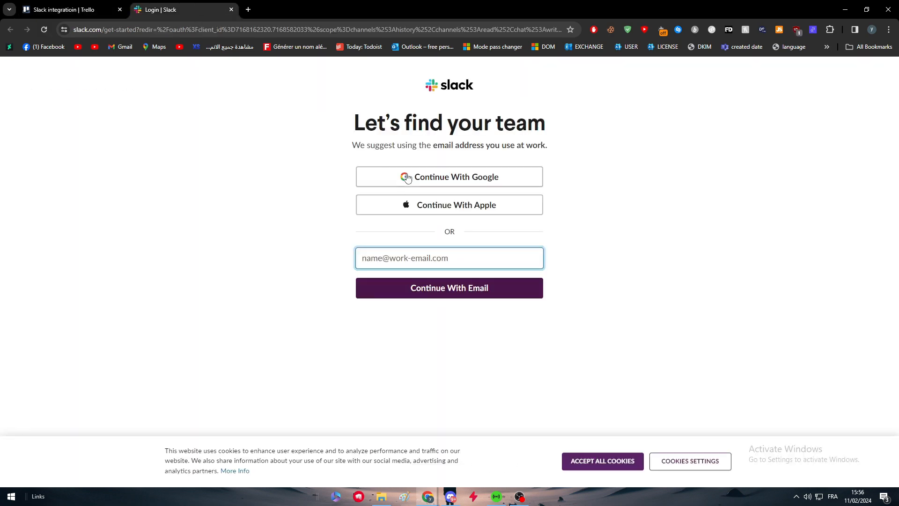
- Sign in to Slack with the Google account and agree to share its profile information
{"action": "left_click", "coordinate": [403, 176]}
{"action": "left_click", "coordinate": [423, 243]}
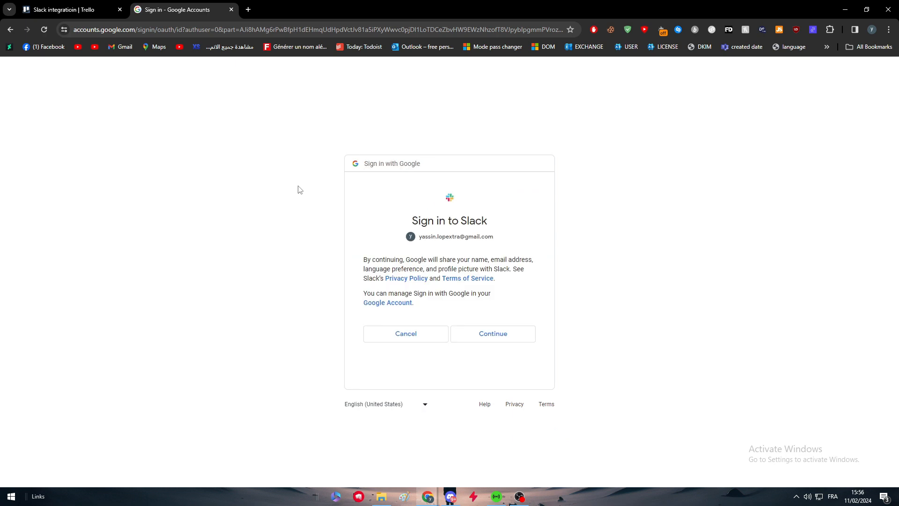
{"action": "left_click", "coordinate": [491, 334]}
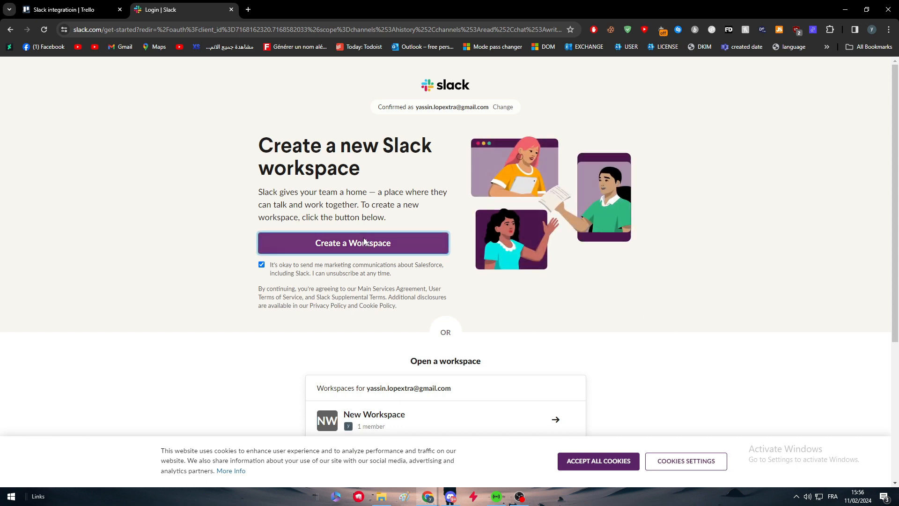
- Start creating a new Slack workspace and accept all of the site's cookies
{"action": "left_click", "coordinate": [432, 251]}
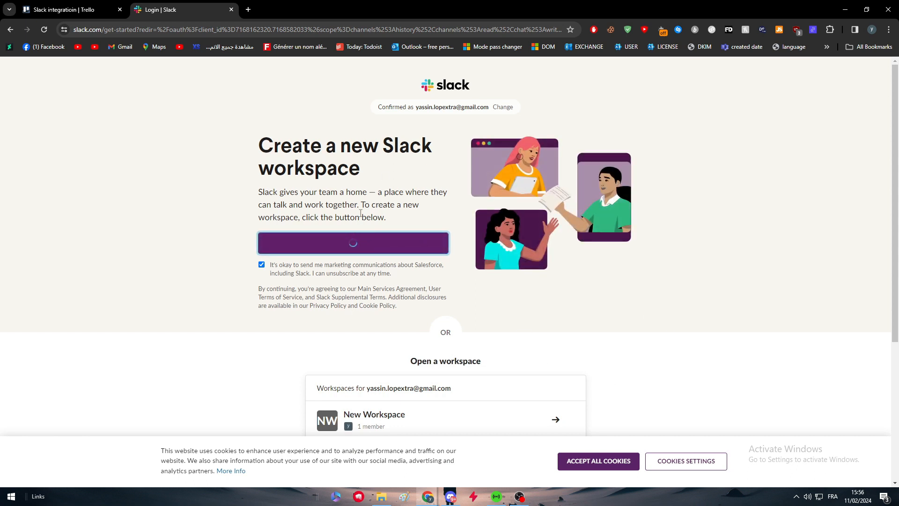
{"action": "scroll", "coordinate": [410, 281], "scroll_direction": "down", "scroll_amount": 5}
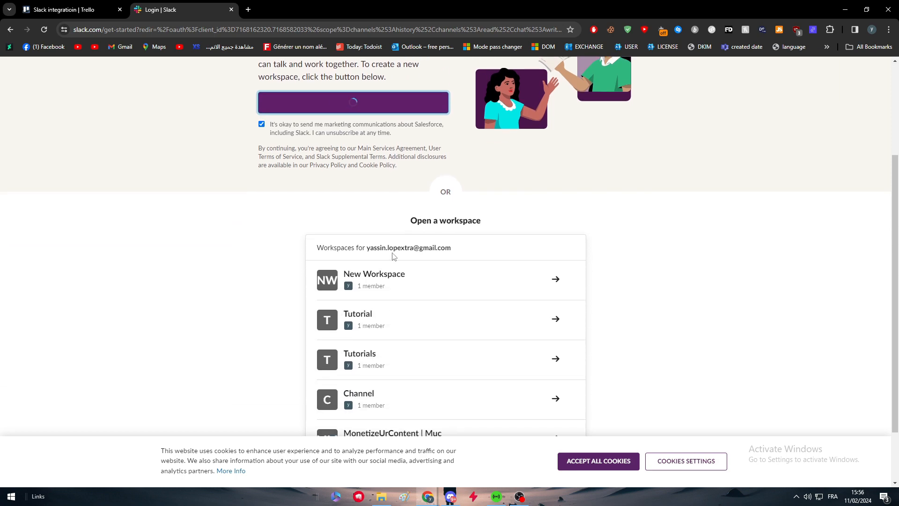
{"action": "scroll", "coordinate": [468, 323], "scroll_direction": "up", "scroll_amount": 5}
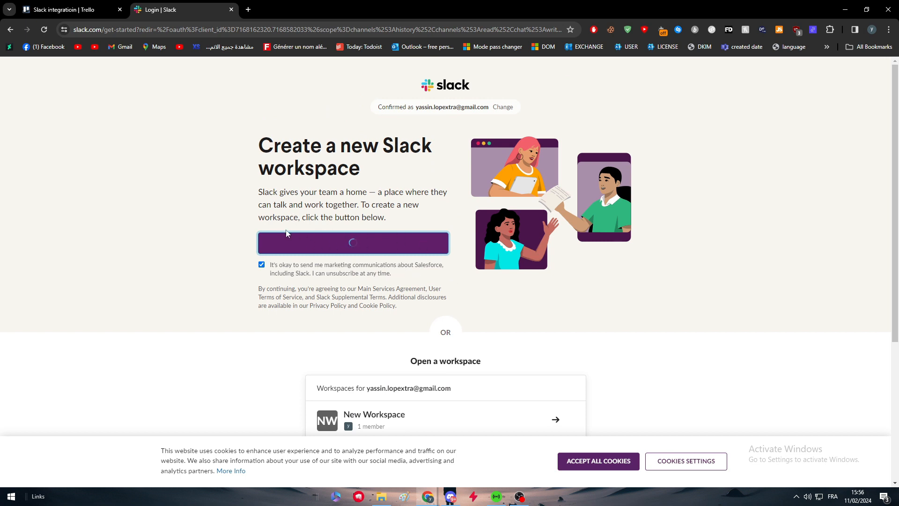
{"action": "scroll", "coordinate": [438, 284], "scroll_direction": "down", "scroll_amount": 1}
{"action": "left_click", "coordinate": [599, 460]}
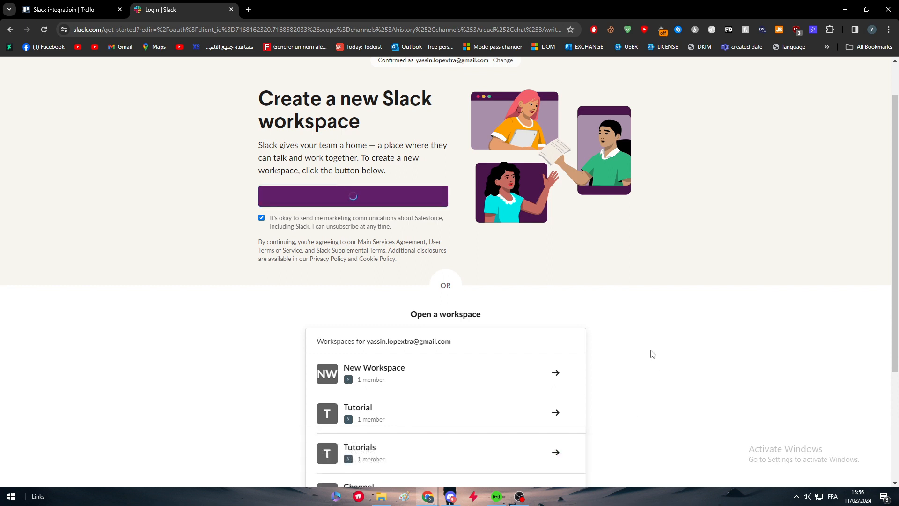
{"action": "scroll", "coordinate": [380, 219], "scroll_direction": "up", "scroll_amount": 1}
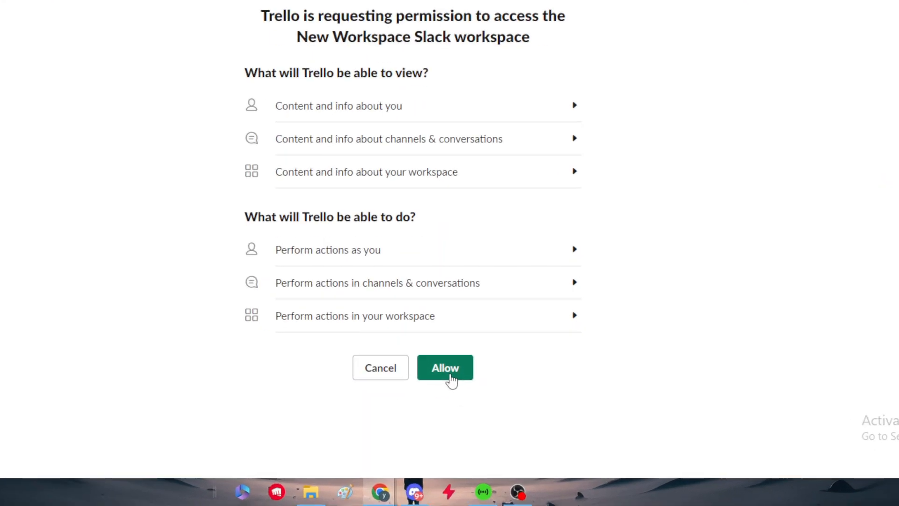
- Allow Trello to access the New Workspace Slack workspace and authorize the Trello Slack App to access the Trello account
{"action": "left_click", "coordinate": [450, 377]}
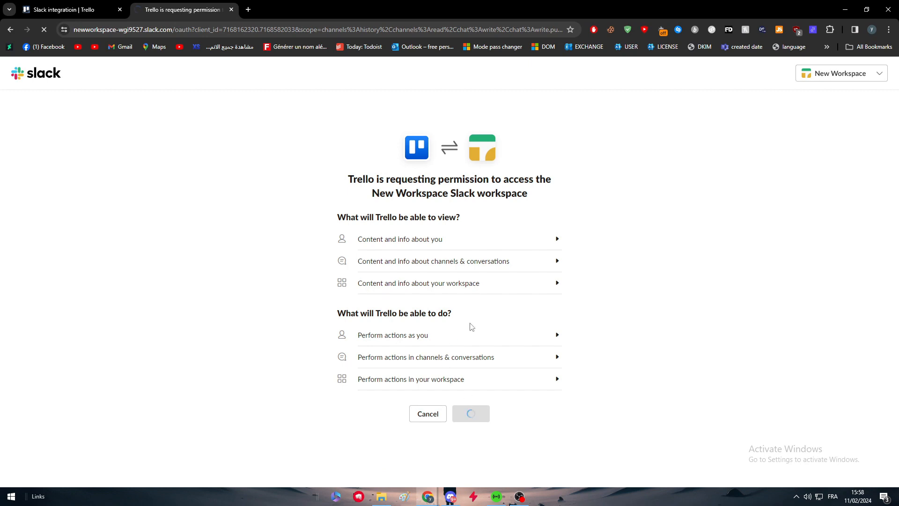
{"action": "scroll", "coordinate": [482, 373], "scroll_direction": "down", "scroll_amount": 7}
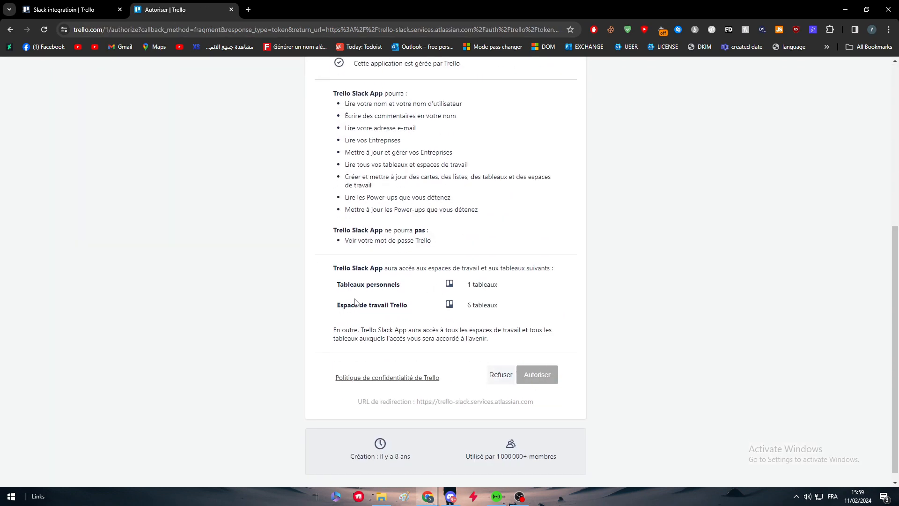
{"action": "left_click", "coordinate": [545, 382]}
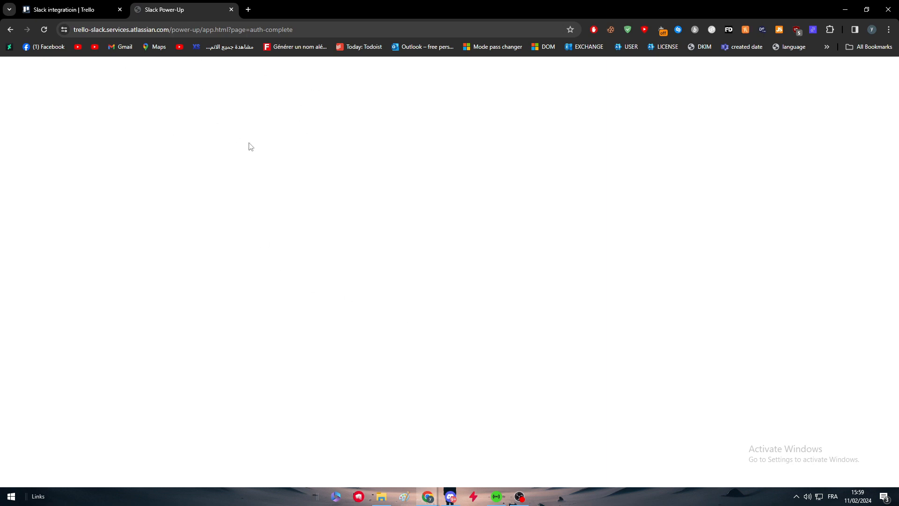
- Return to the Slack integration board, then close and reopen its Slack notification settings
{"action": "left_click", "coordinate": [105, 7]}
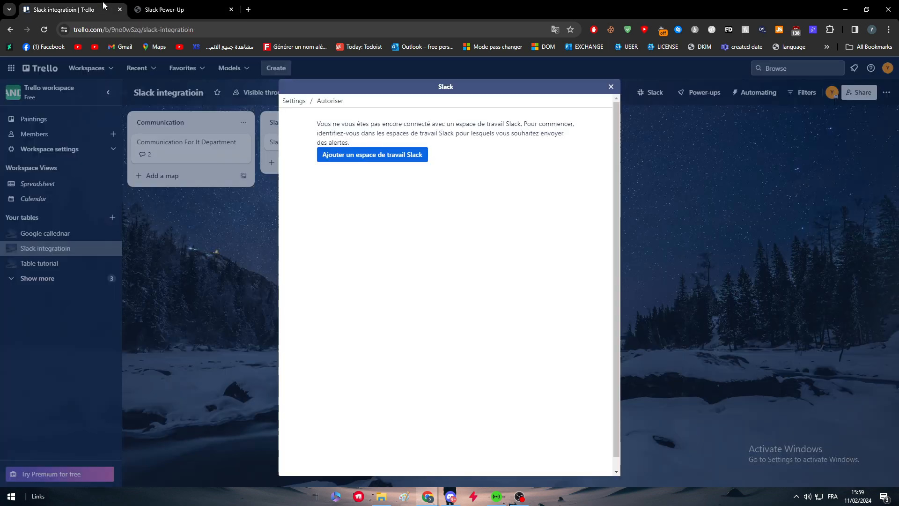
{"action": "left_click", "coordinate": [610, 86]}
{"action": "left_click", "coordinate": [640, 93]}
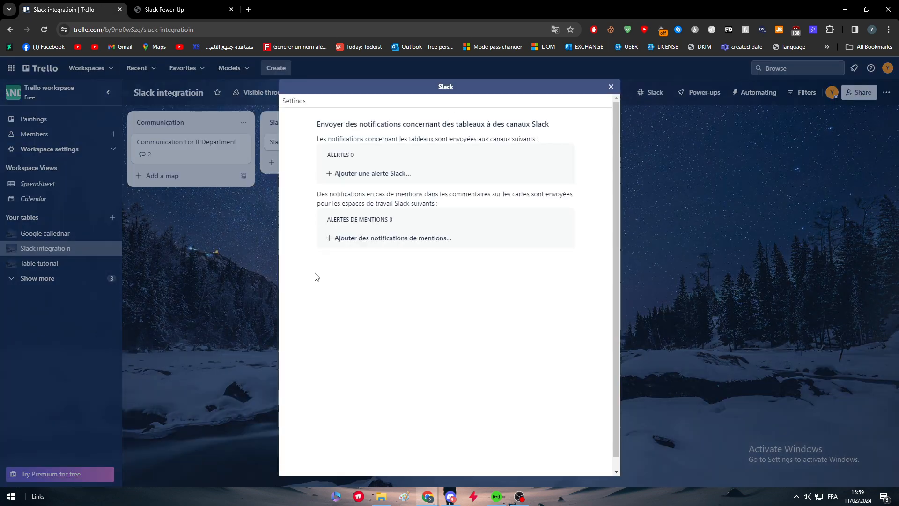
{"action": "left_click", "coordinate": [194, 4]}
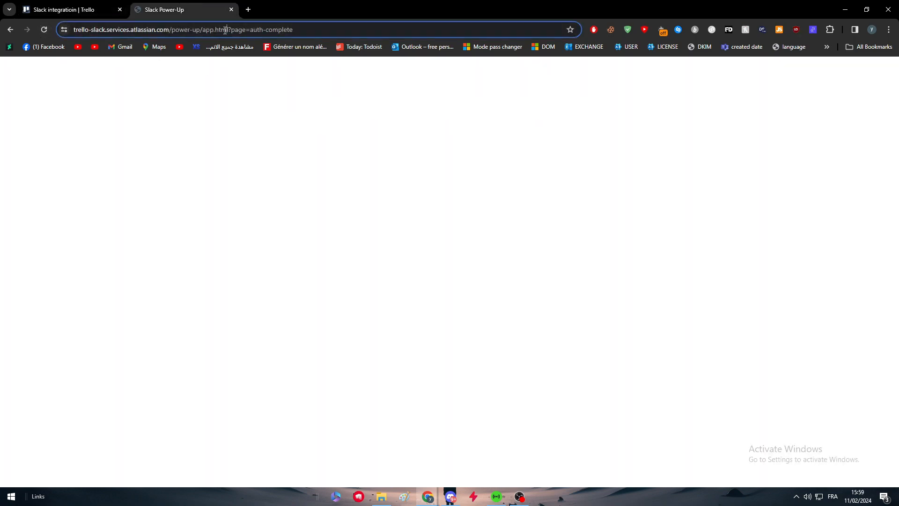
{"action": "left_click_drag", "start_coordinate": [248, 30], "coordinate": [315, 30]}
{"action": "left_click", "coordinate": [77, 8]}
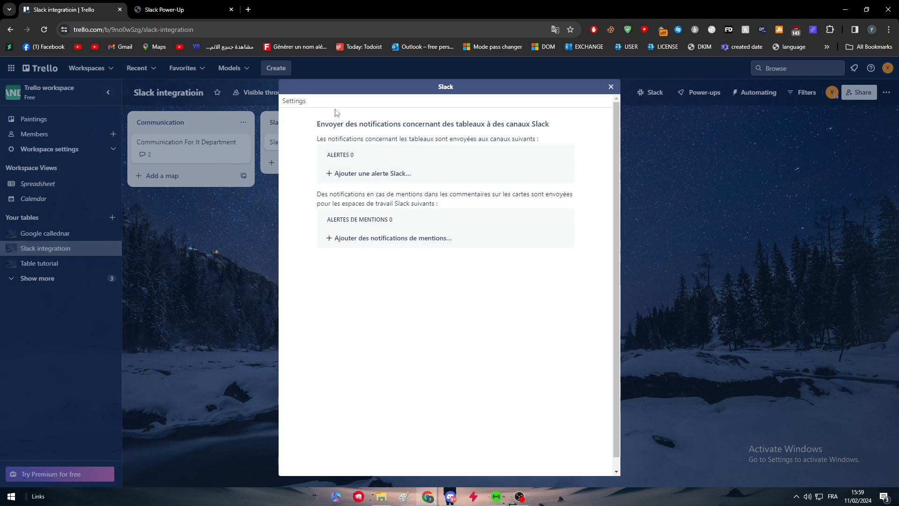
{"action": "left_click", "coordinate": [163, 9]}
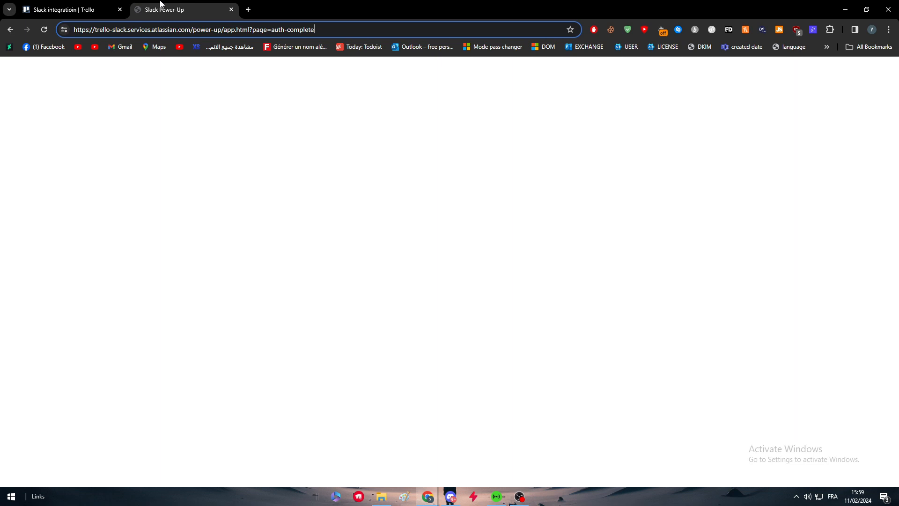
{"action": "left_click", "coordinate": [56, 3]}
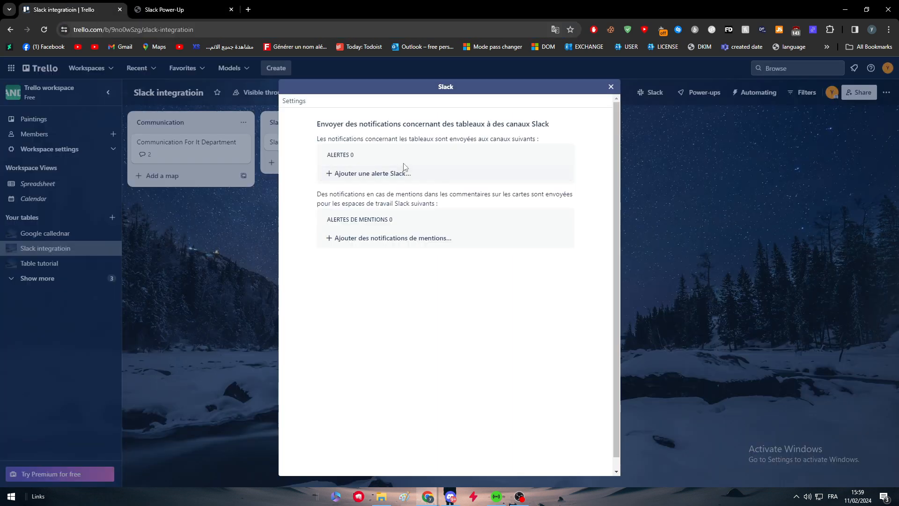
- Try to add another Slack workspace from a new alert by reauthorizing Trello and the Trello Slack App, and close the Slack settings
{"action": "left_click", "coordinate": [354, 174]}
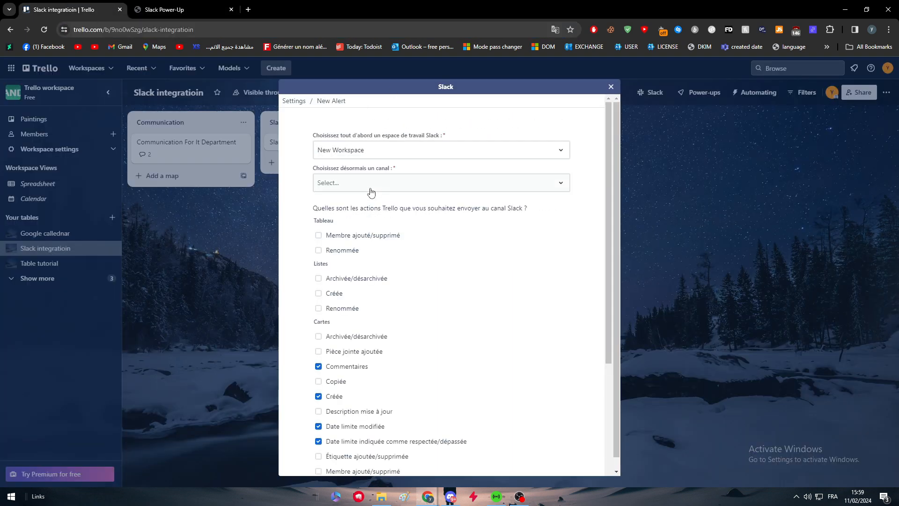
{"action": "left_click", "coordinate": [362, 153]}
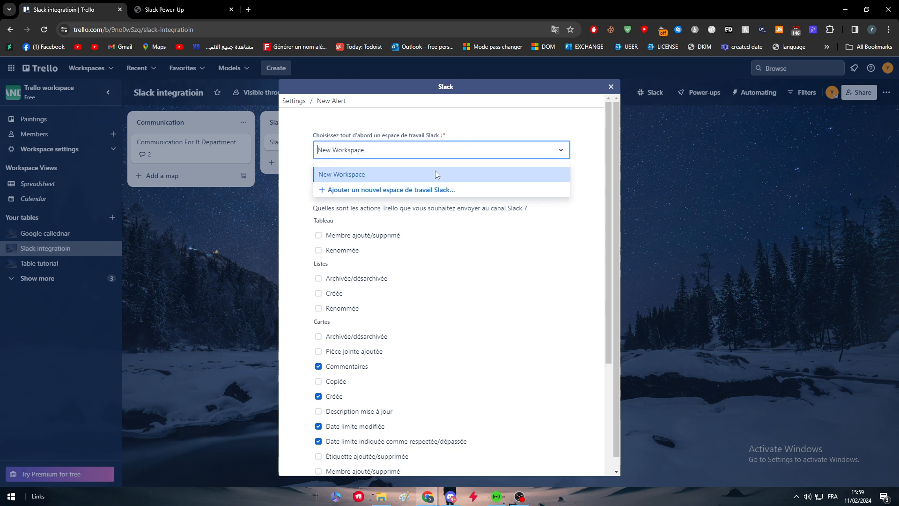
{"action": "left_click", "coordinate": [388, 191]}
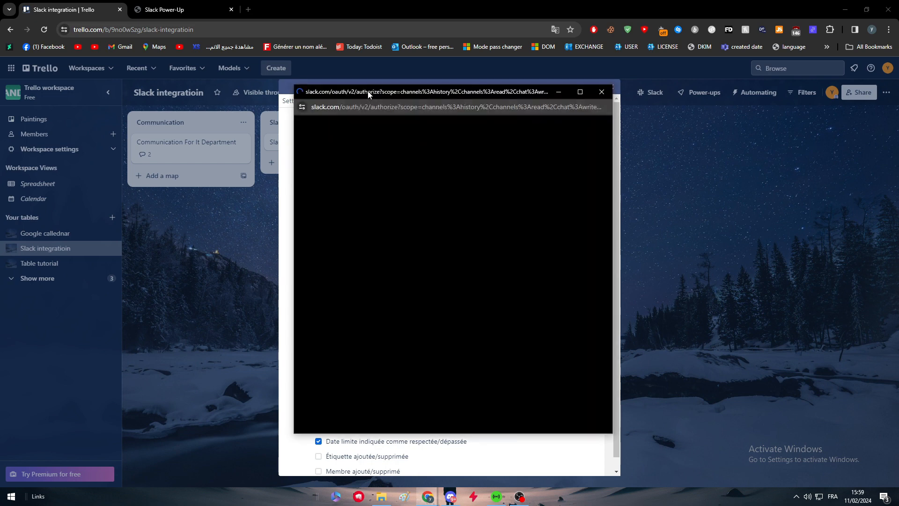
{"action": "scroll", "coordinate": [433, 332], "scroll_direction": "down", "scroll_amount": 3}
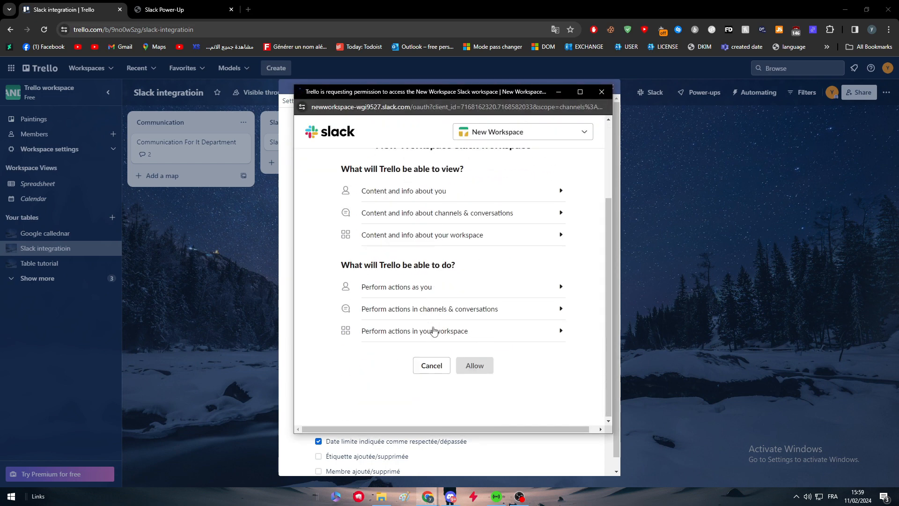
{"action": "left_click", "coordinate": [475, 361]}
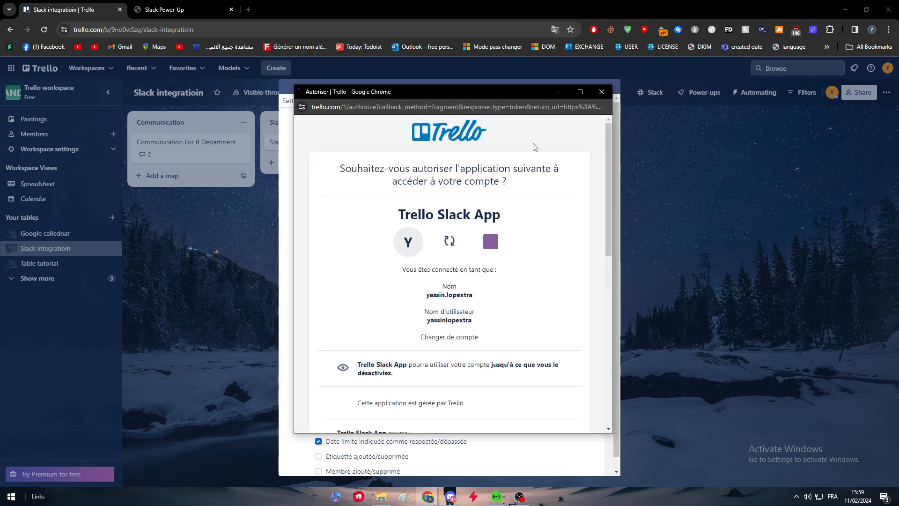
{"action": "scroll", "coordinate": [496, 328], "scroll_direction": "down", "scroll_amount": 10}
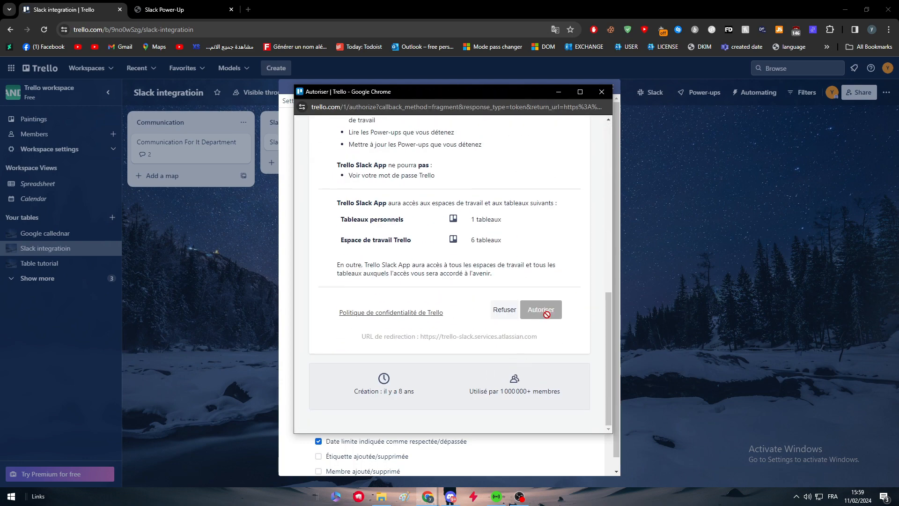
{"action": "left_click", "coordinate": [533, 314]}
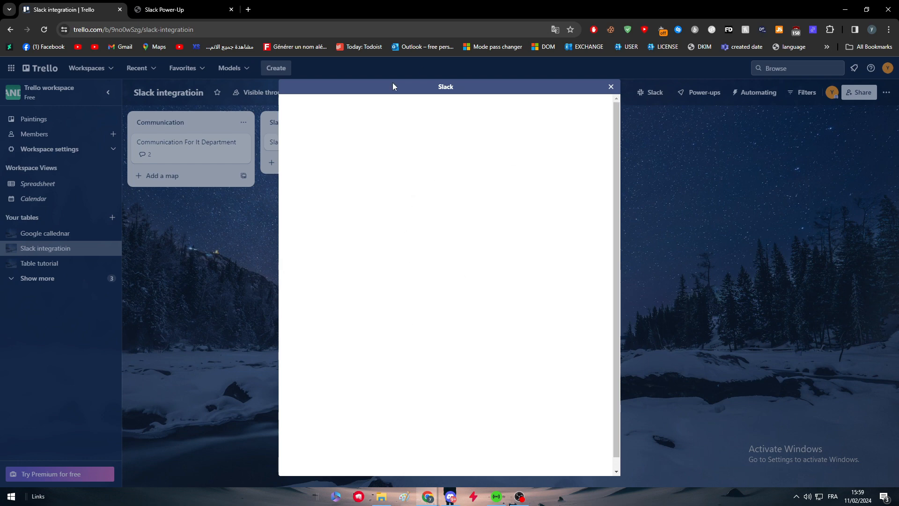
{"action": "double_click", "coordinate": [442, 87]}
{"action": "left_click", "coordinate": [612, 86]}
- Create a Slack alert for the general channel of New Workspace with the preselected Trello actions, and close the Slack settings
{"action": "left_click", "coordinate": [346, 177]}
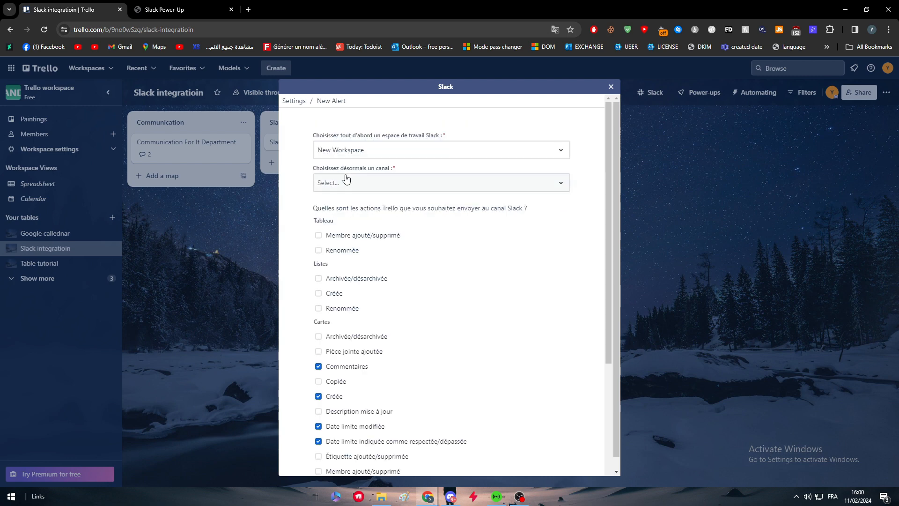
{"action": "left_click", "coordinate": [367, 150]}
{"action": "left_click", "coordinate": [373, 174]}
{"action": "left_click", "coordinate": [414, 182]}
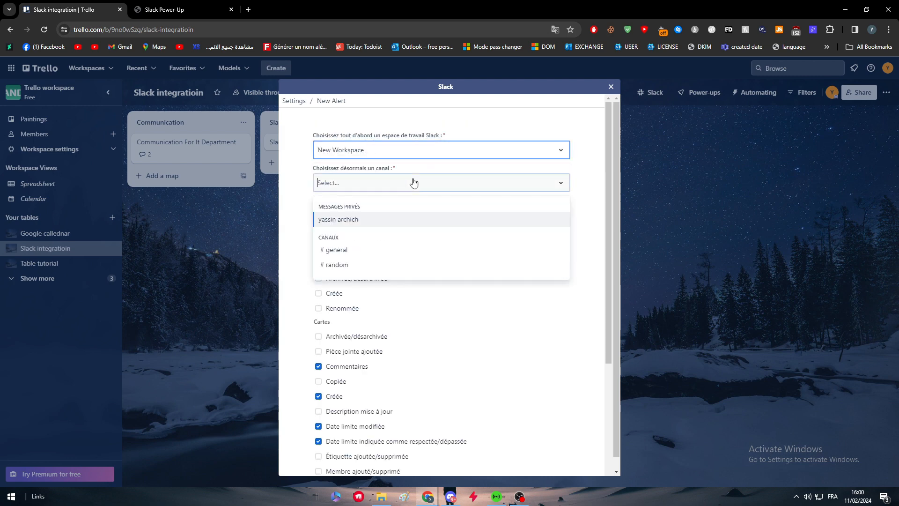
{"action": "left_click", "coordinate": [358, 249]}
{"action": "scroll", "coordinate": [358, 206], "scroll_direction": "down", "scroll_amount": 5}
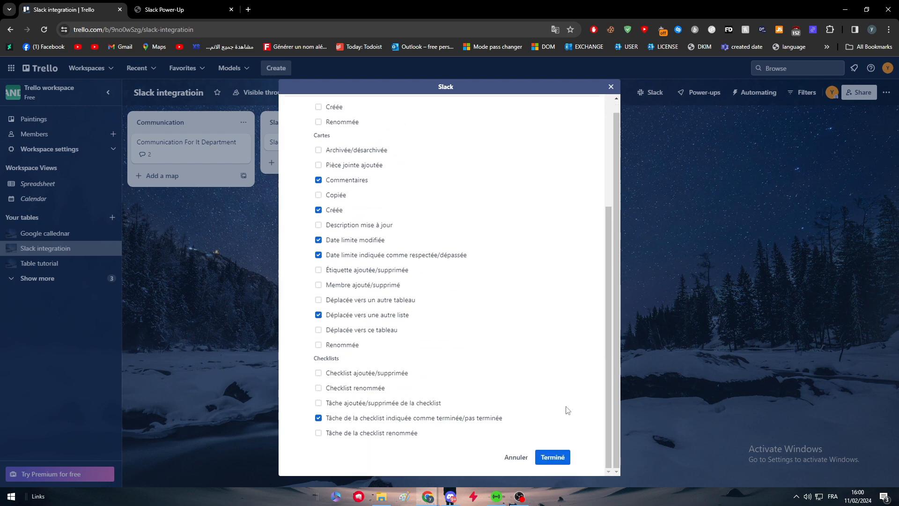
{"action": "left_click", "coordinate": [552, 457]}
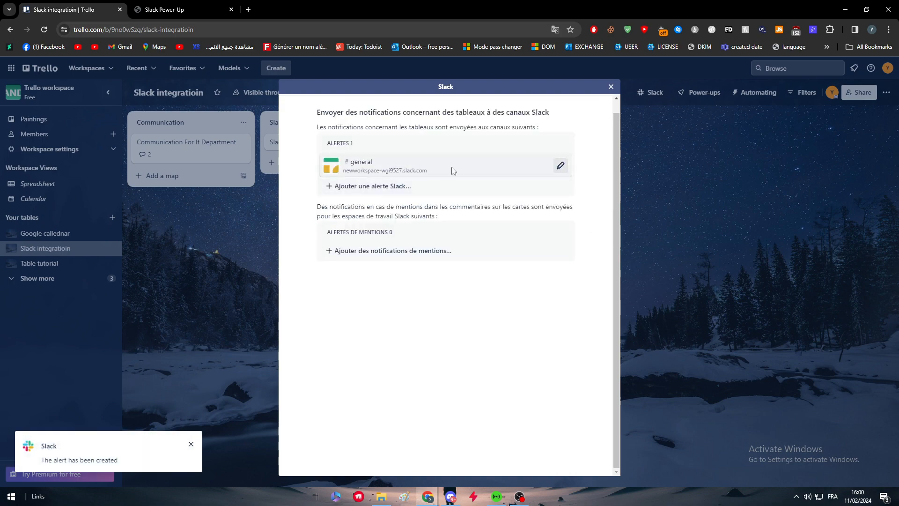
{"action": "left_click", "coordinate": [611, 87]}
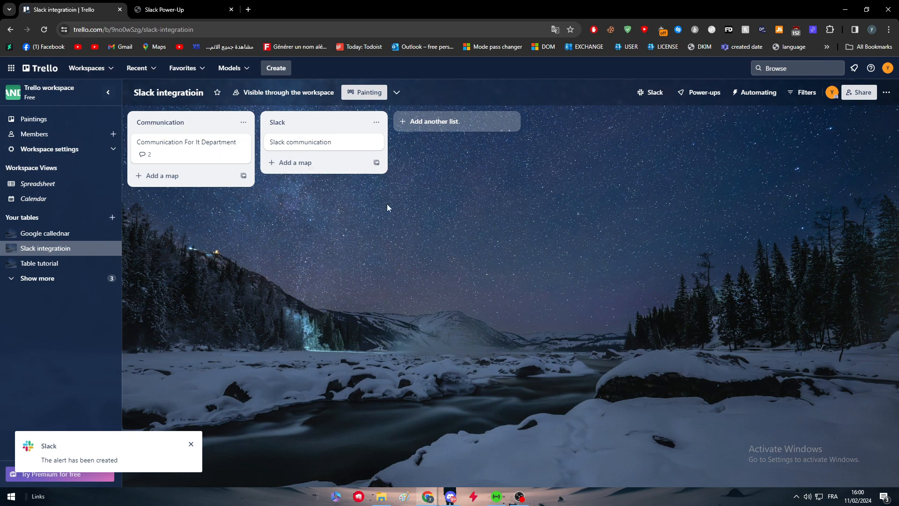